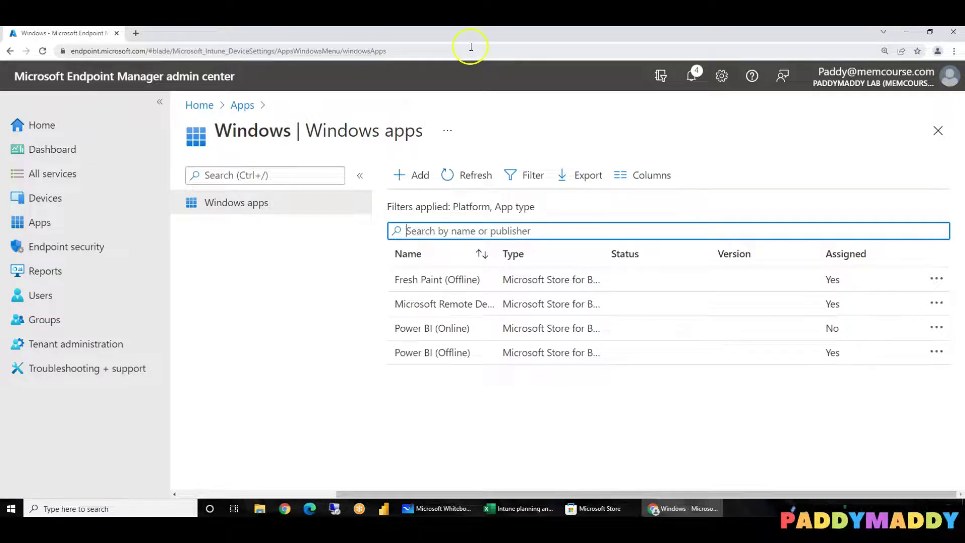
Step: From the Windows apps list, add a new app of type Microsoft 365 Apps for Windows 10 and later
click(39, 222)
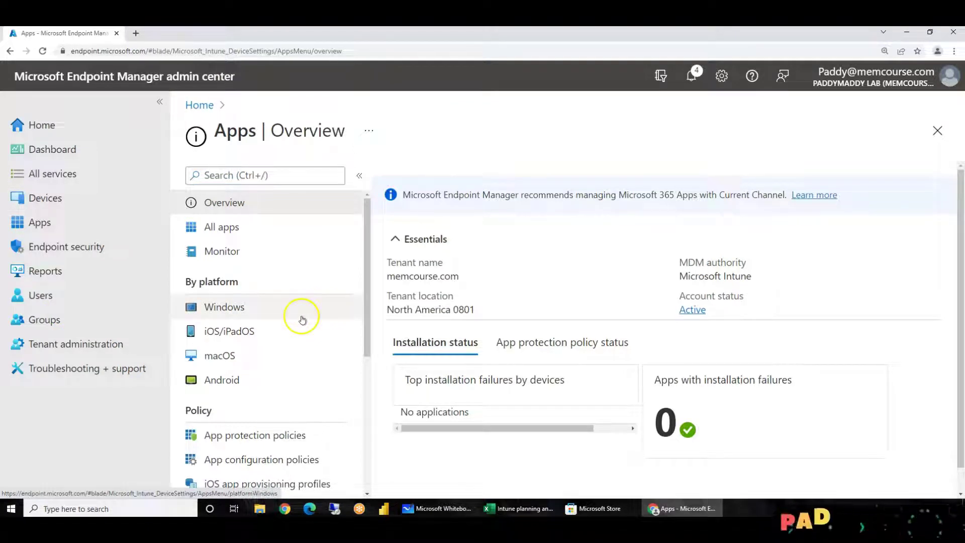
click(234, 312)
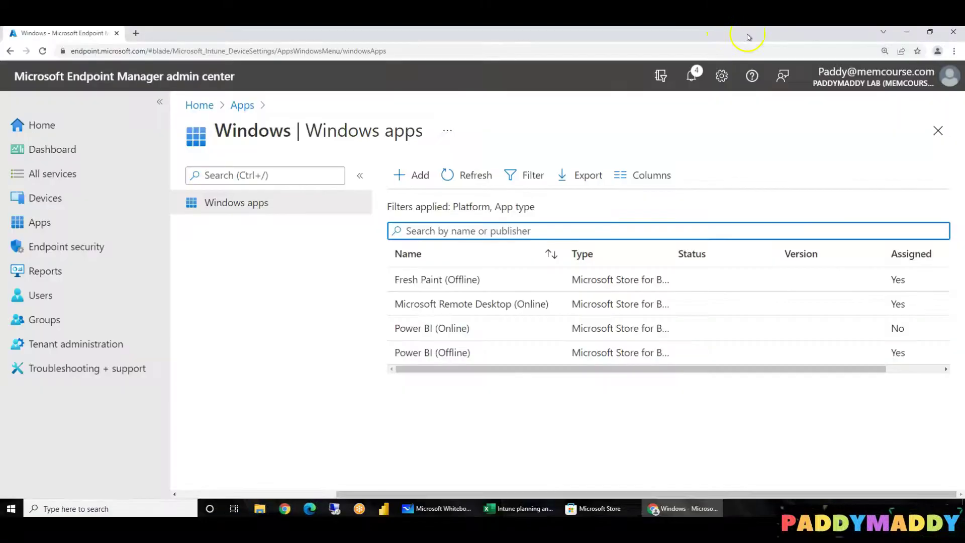
click(411, 175)
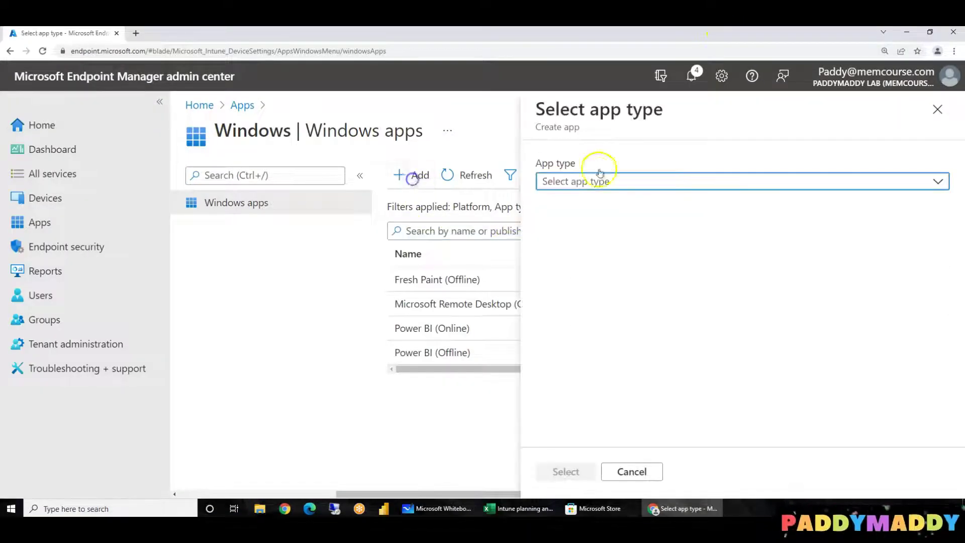
click(622, 180)
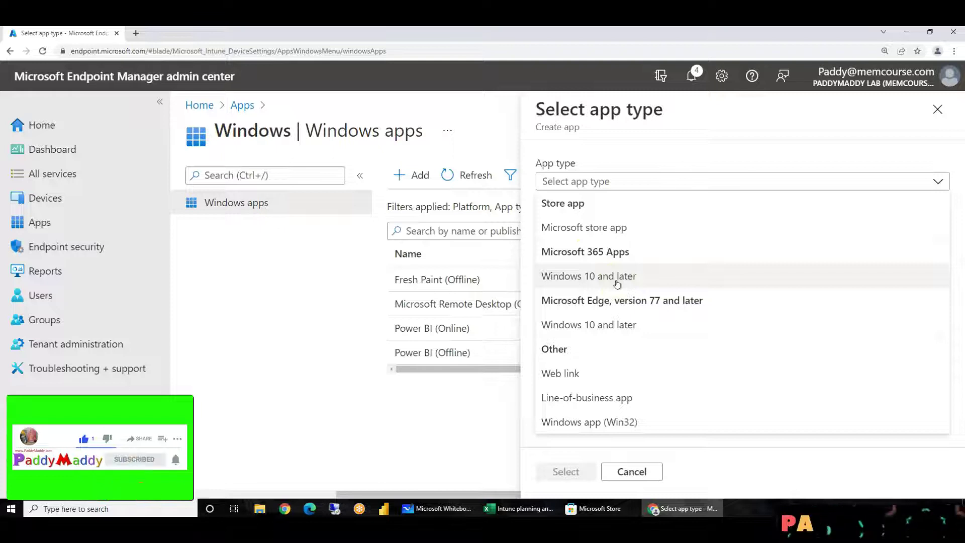
click(598, 287)
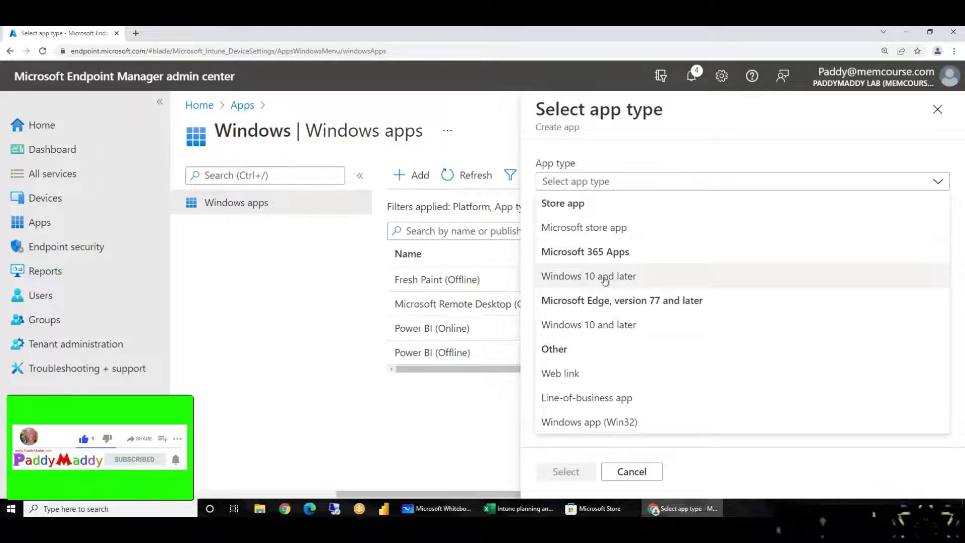
click(605, 279)
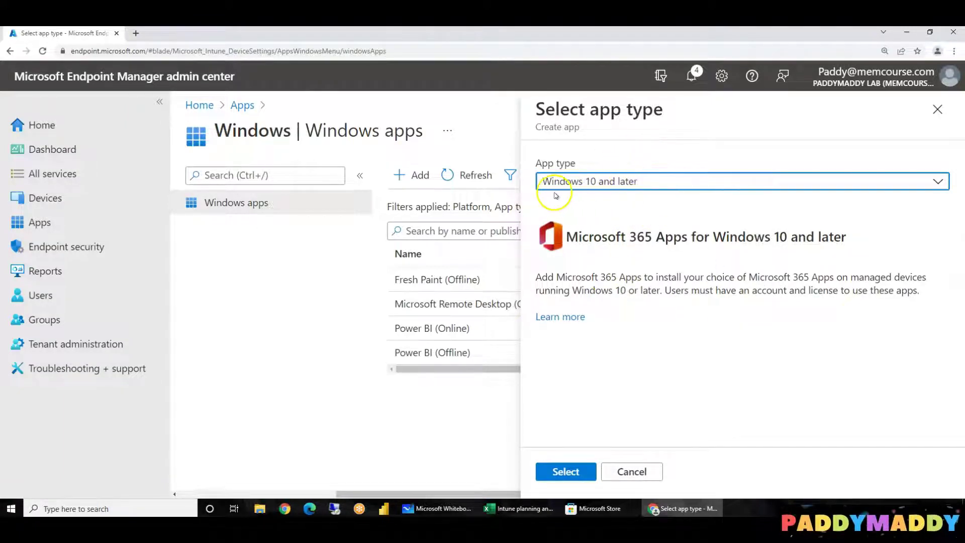
click(564, 475)
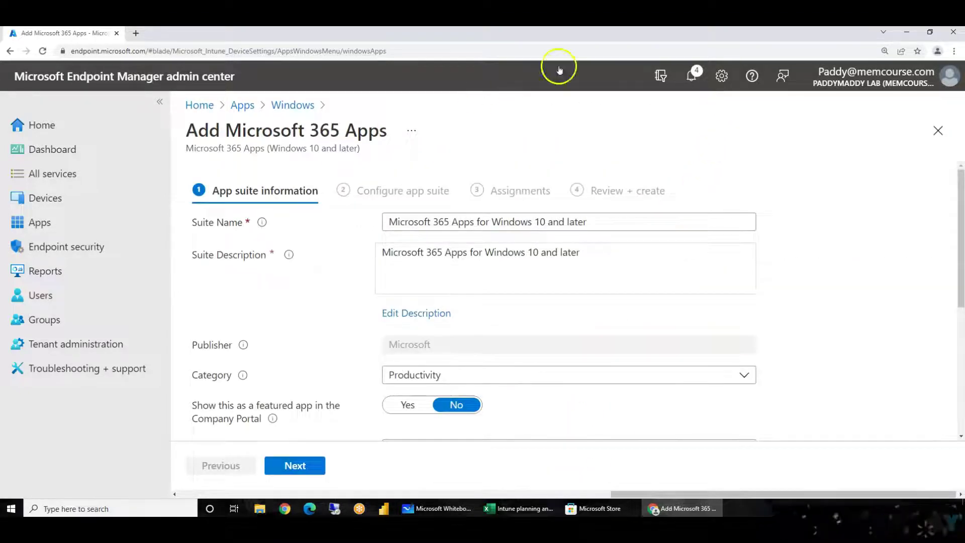
triple_click(229, 221)
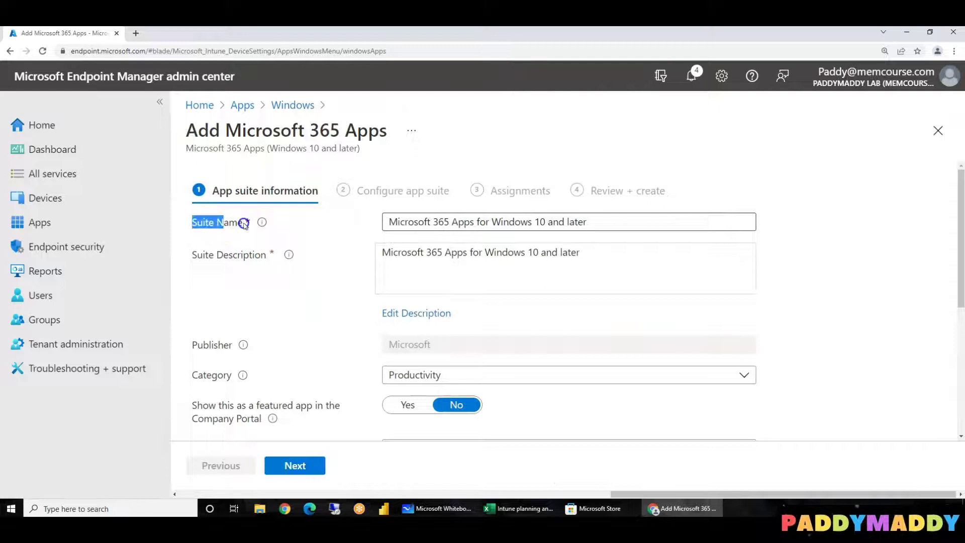
drag(196, 254, 245, 255)
scroll(281, 352, down, 5)
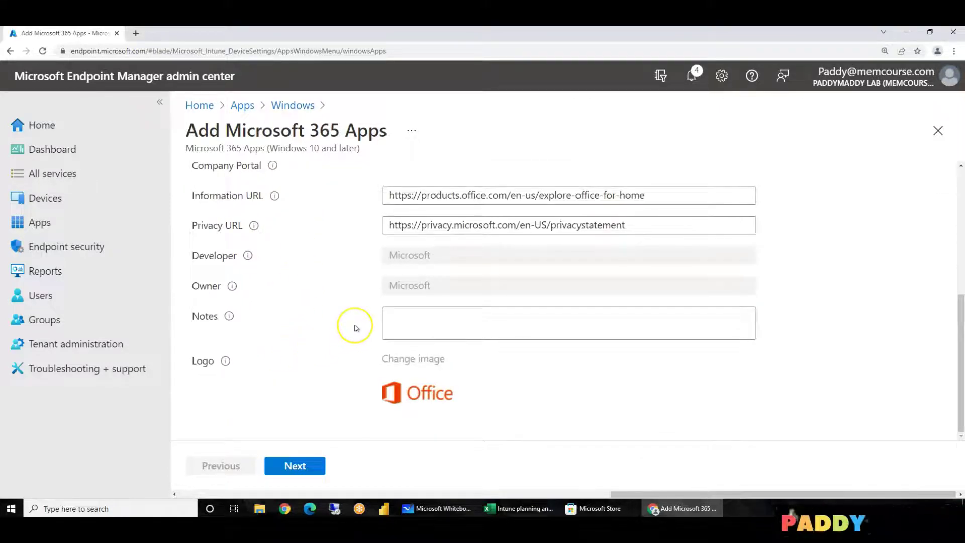
scroll(355, 325, up, 5)
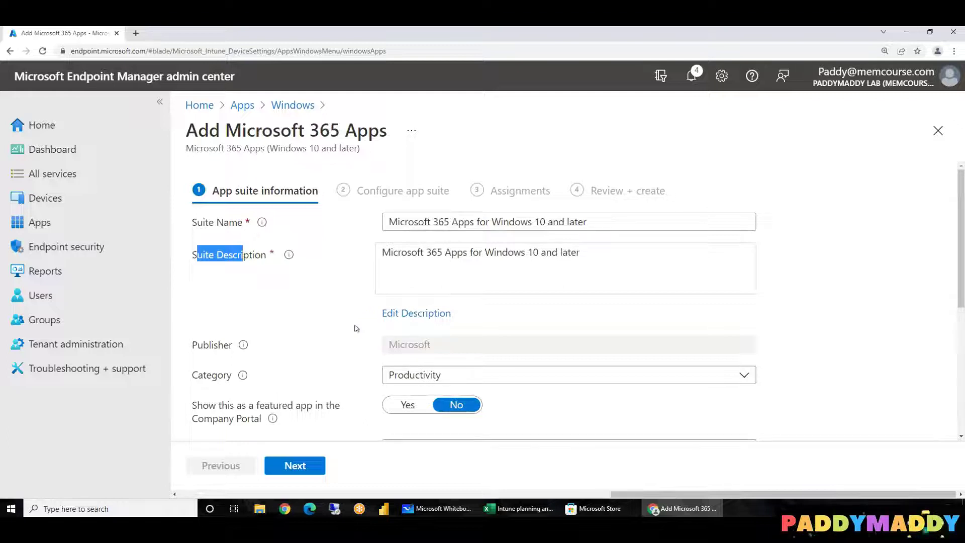
click(304, 325)
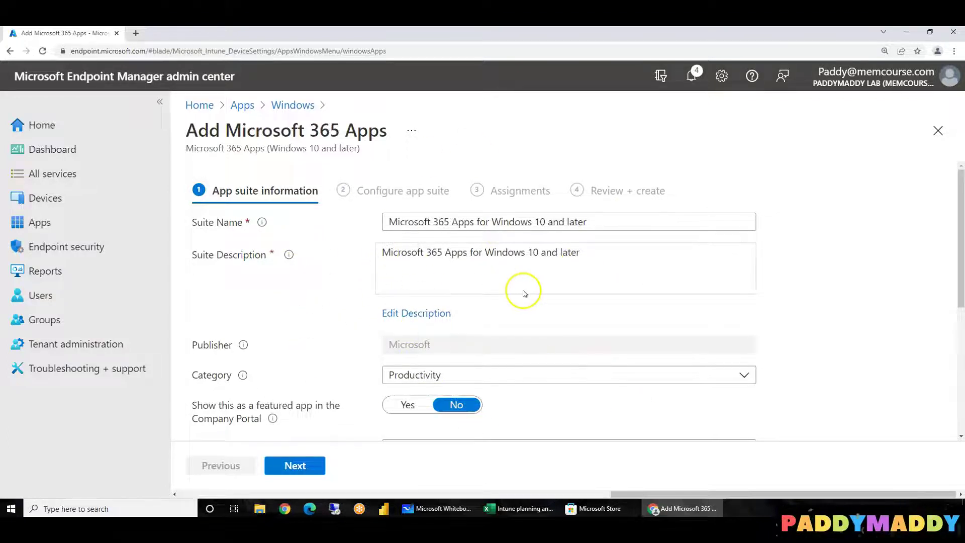
scroll(597, 383, down, 5)
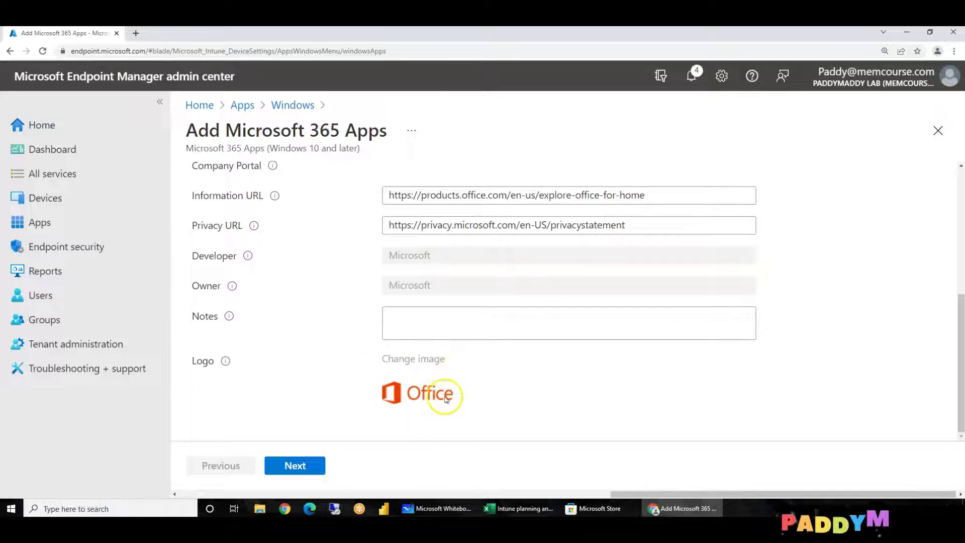
scroll(483, 351, up, 10)
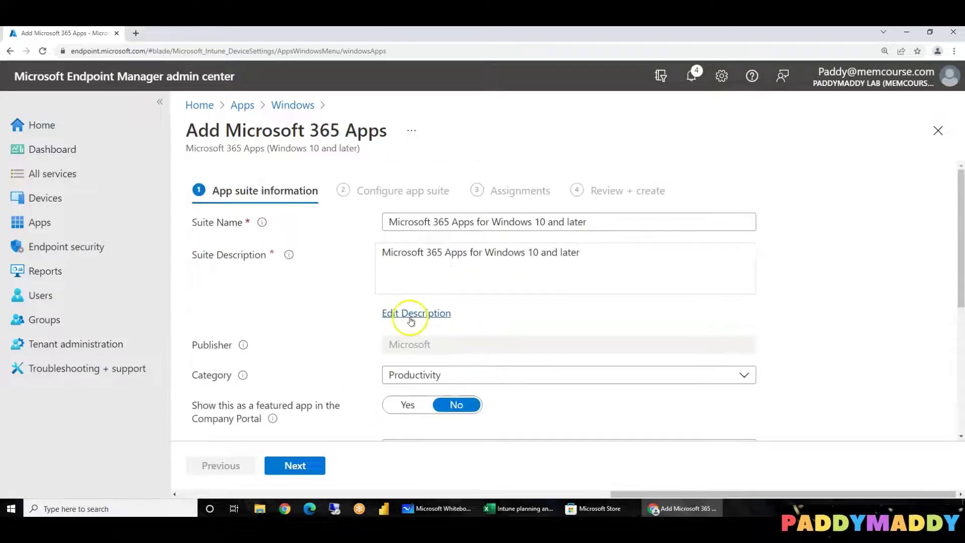
drag(400, 252, 600, 254)
triple_click(601, 254)
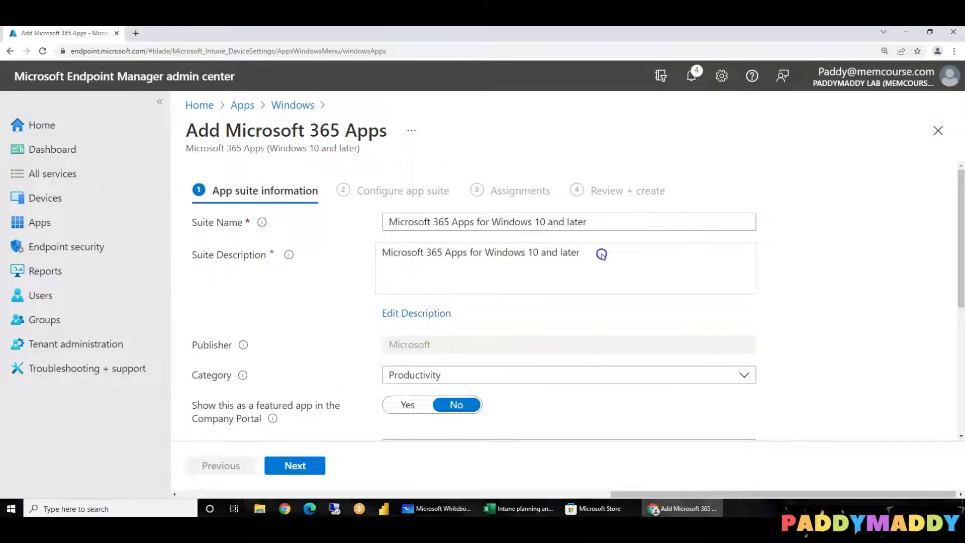
Step: Change the suite description to 'Microsoft 365 Apps for Windows 10 and Windows 11'
click(421, 313)
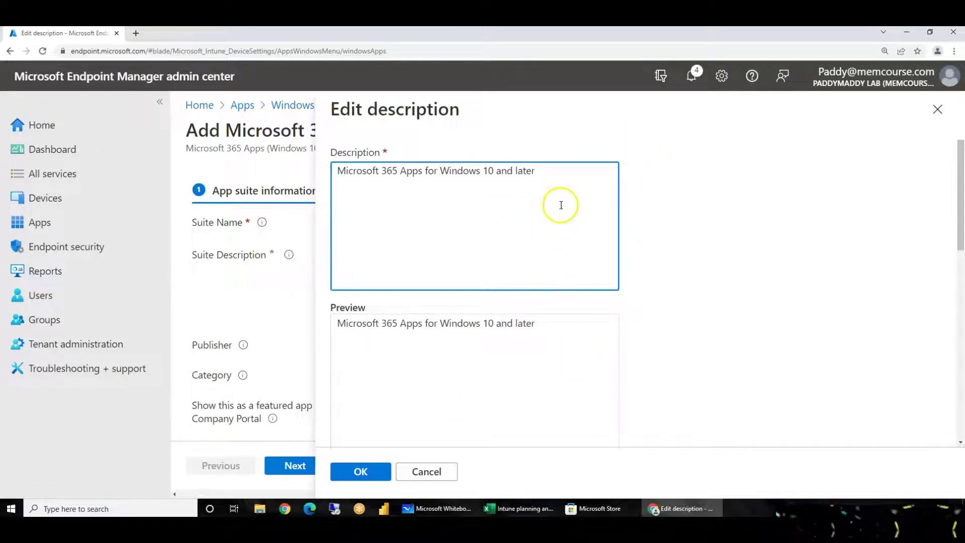
drag(555, 176, 334, 170)
click(612, 165)
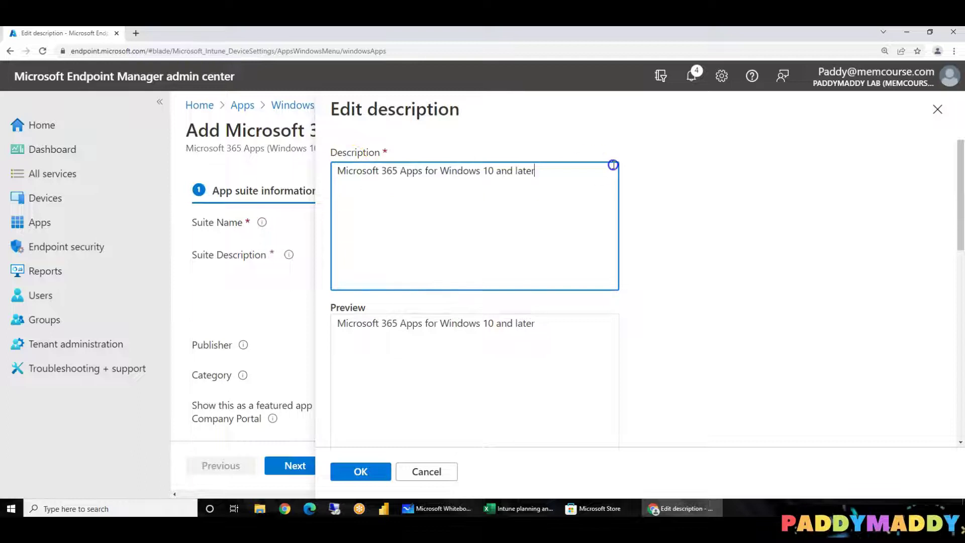
text(Windows 11)
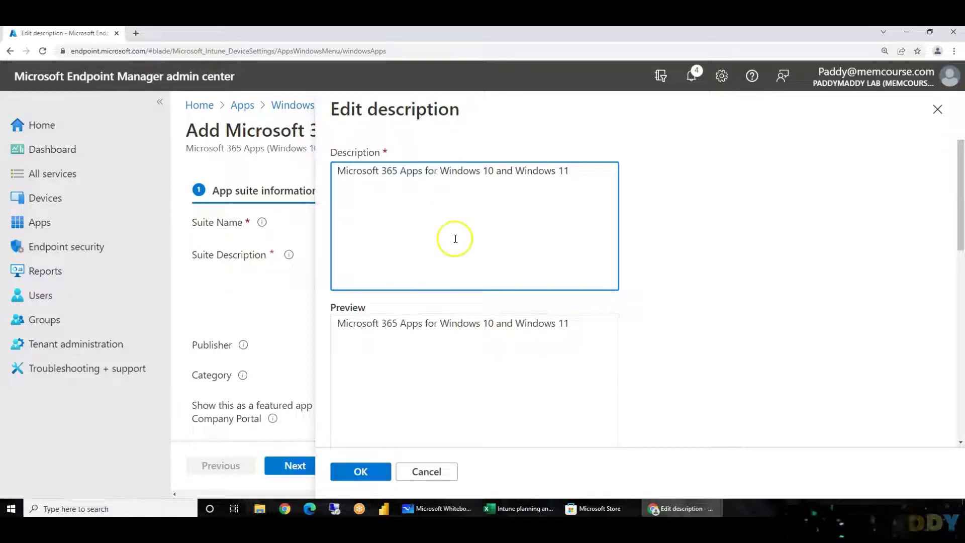
click(360, 471)
triple_click(486, 243)
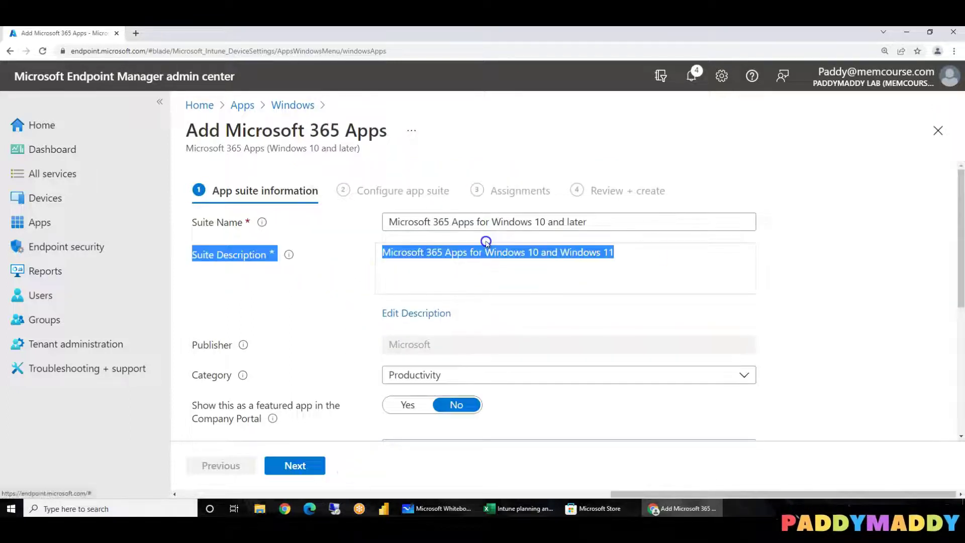
scroll(468, 268, down, 1)
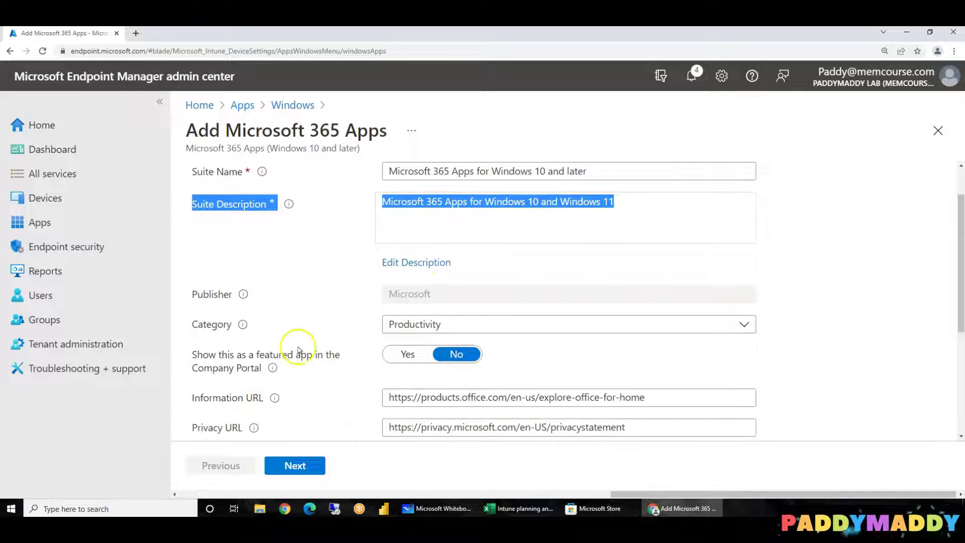
click(747, 327)
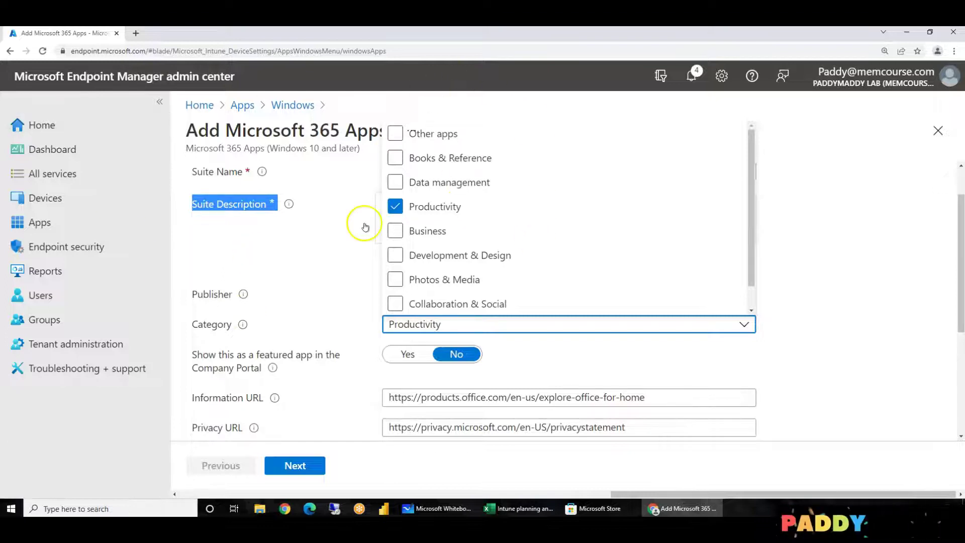
drag(751, 287, 759, 201)
click(871, 318)
scroll(776, 385, down, 1)
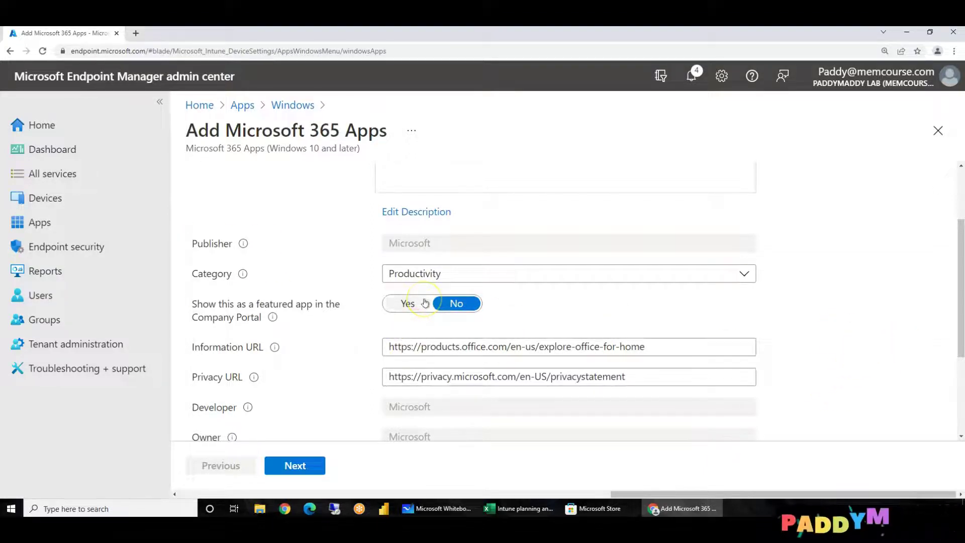
drag(193, 304, 243, 316)
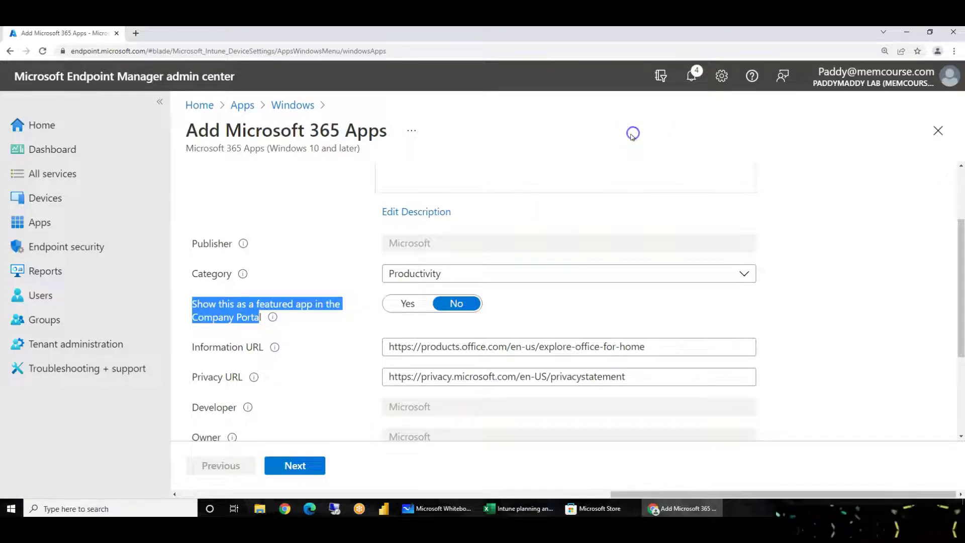
triple_click(562, 149)
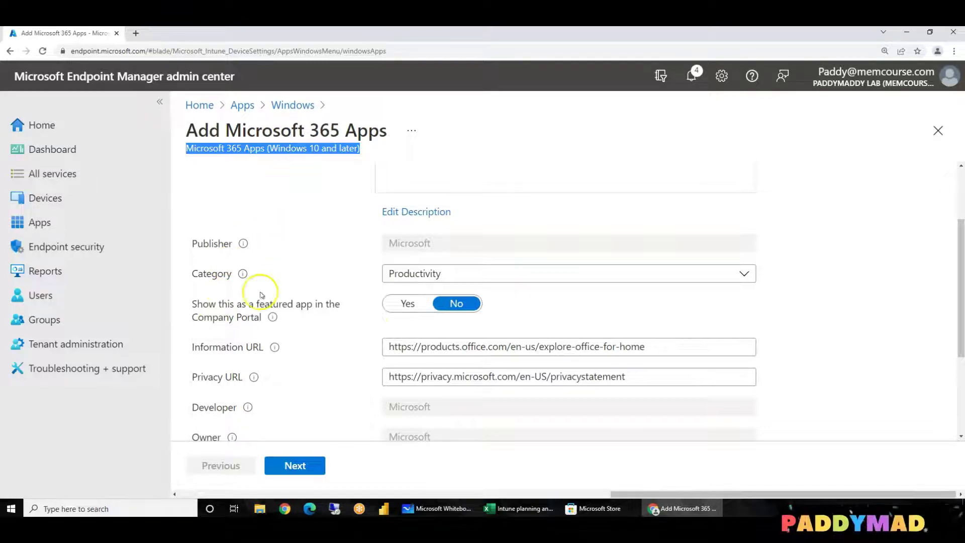
Step: Set 'Show this as a featured app in the Company Portal' to Yes and continue to Configure app suite
click(408, 304)
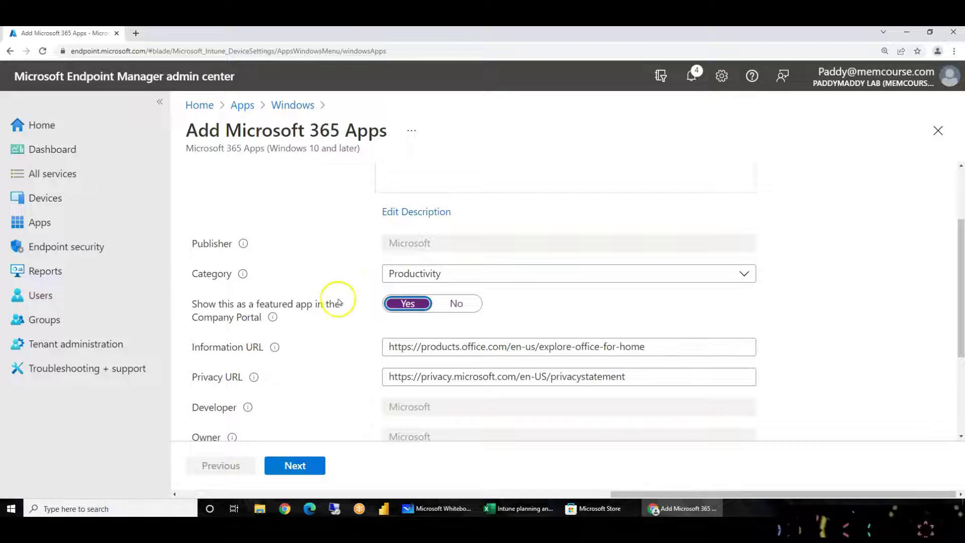
drag(257, 310, 288, 312)
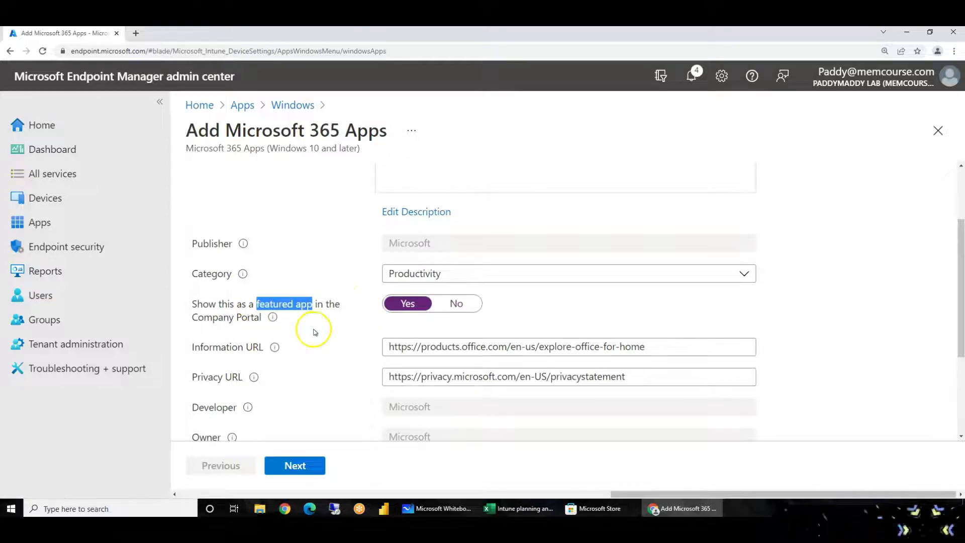
key(ctrl+plus)
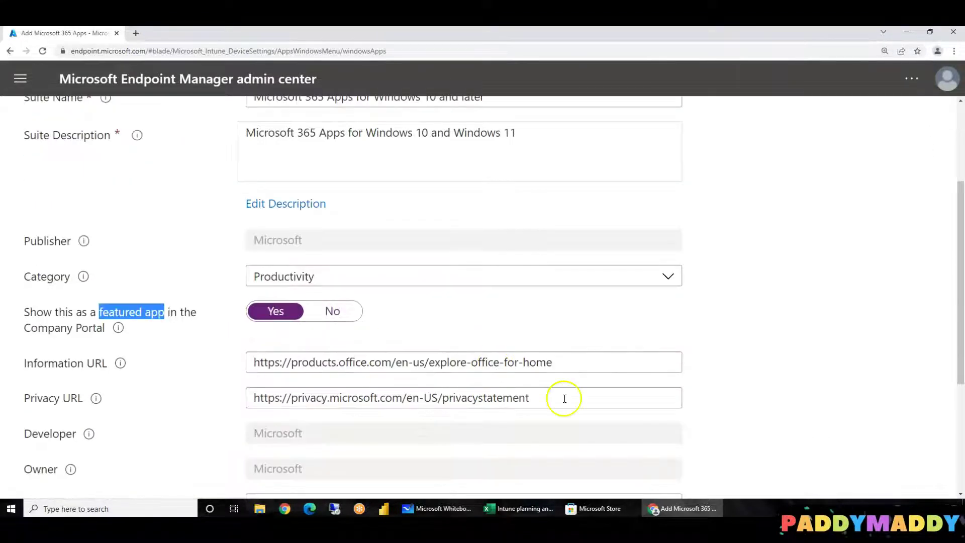
scroll(647, 401, down, 3)
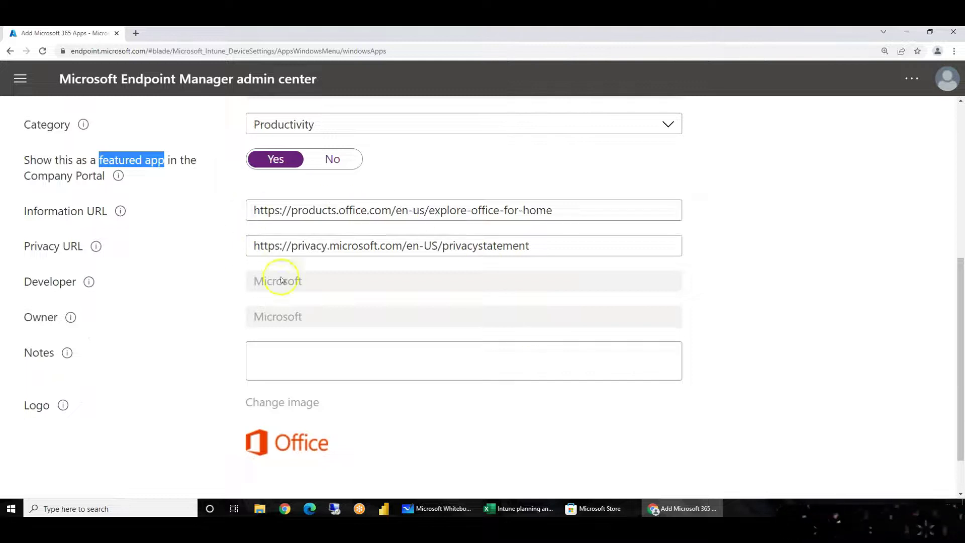
scroll(424, 400, down, 2)
key(ctrl+minus)
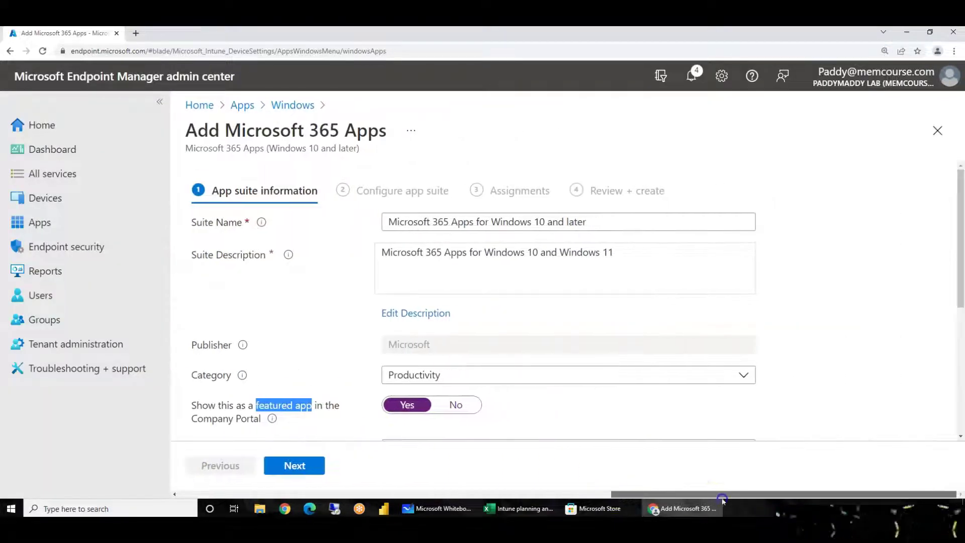
key(ctrl+plus)
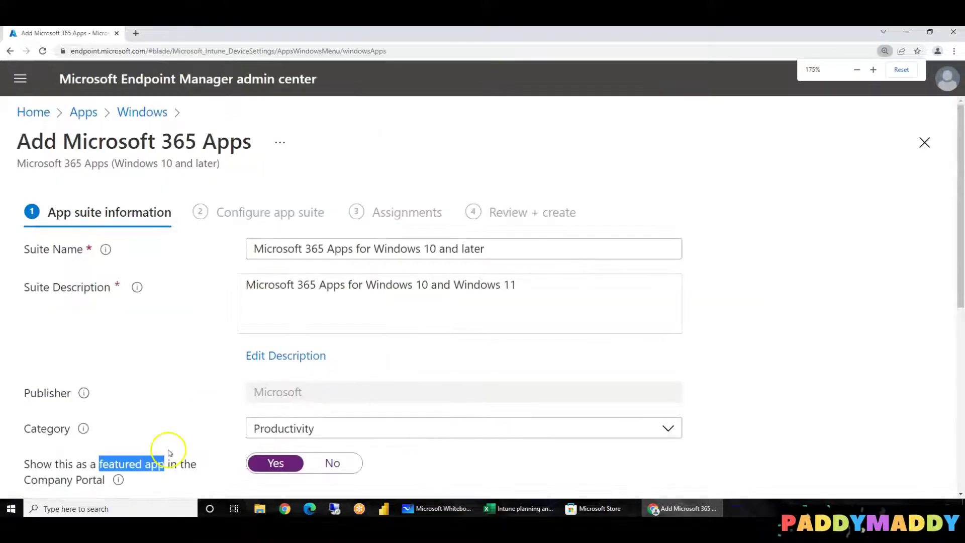
key(ctrl+minus)
scroll(592, 434, down, 2)
click(436, 466)
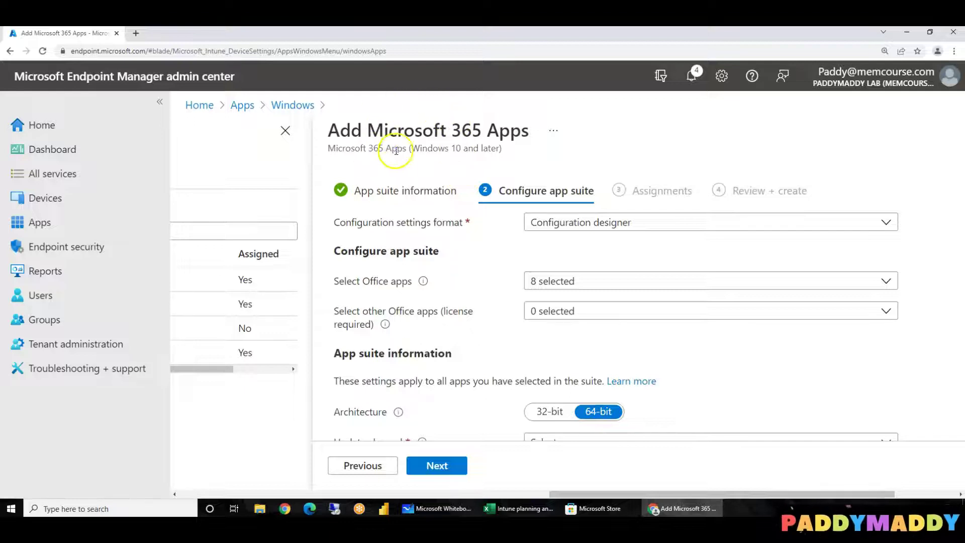
Step: Select the 'Microsoft 365 Apps' suite name and start a new browser tab
drag(408, 150, 352, 148)
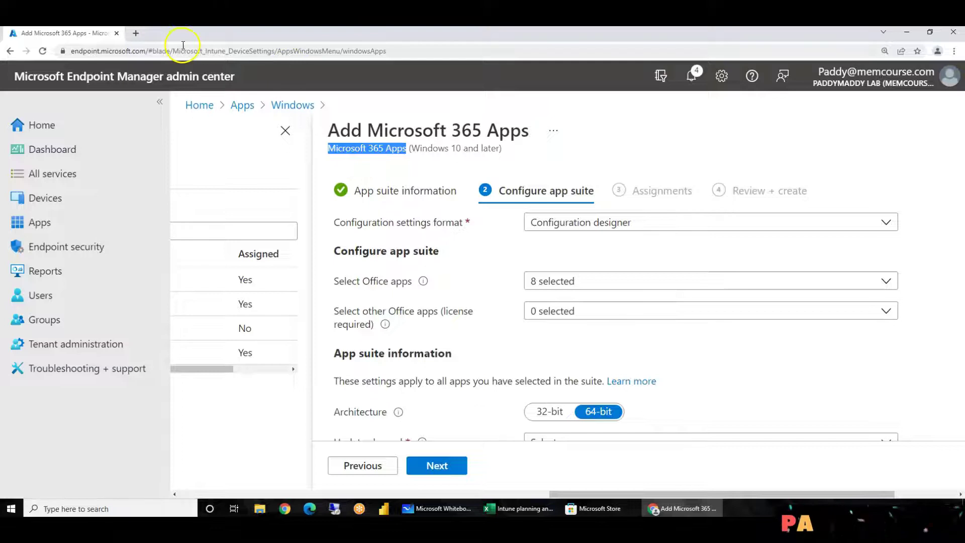
click(136, 33)
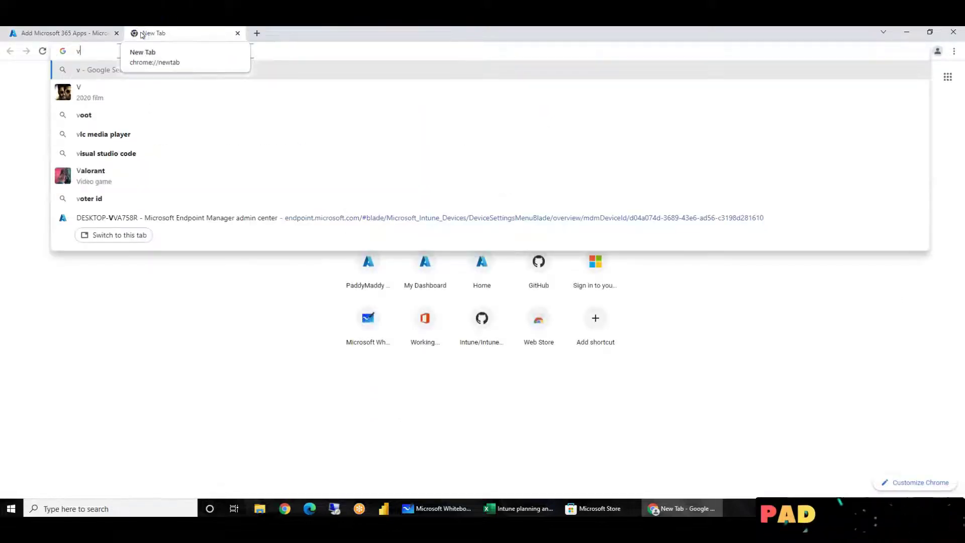
Step: Search Google for Microsoft 365 Apps, review the Microsoft 365 Apps for business page, then return to the wizard
text(Microsoft 365 Apps)
key(Return)
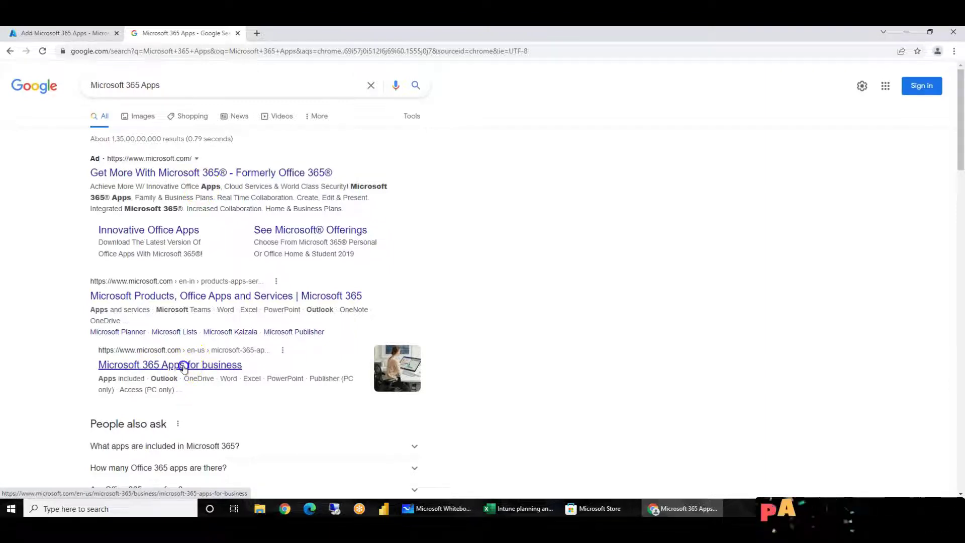
click(214, 292)
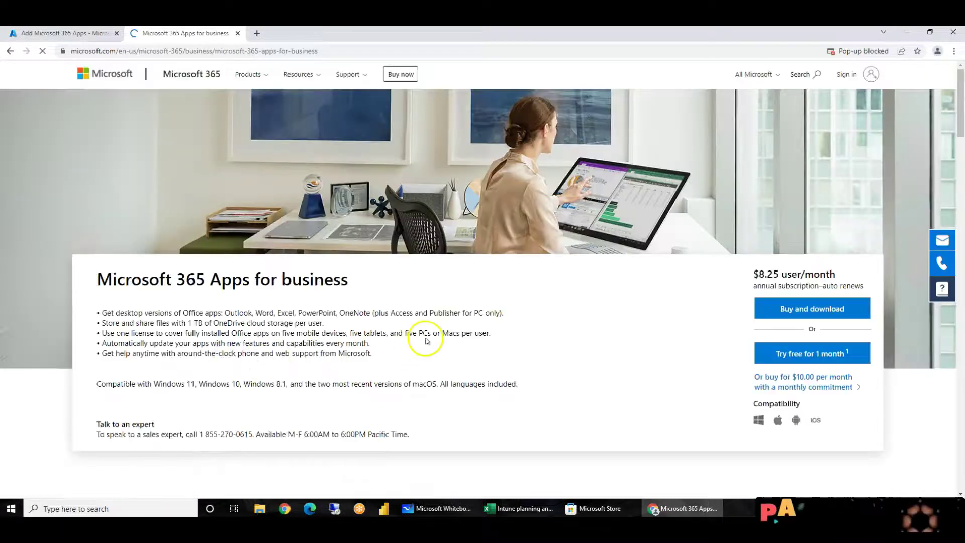
scroll(427, 341, down, 10)
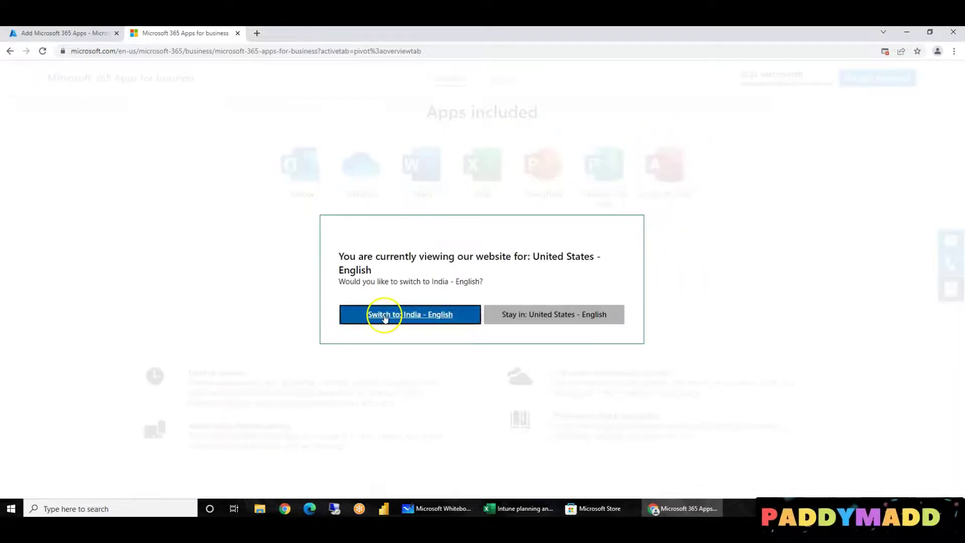
click(492, 321)
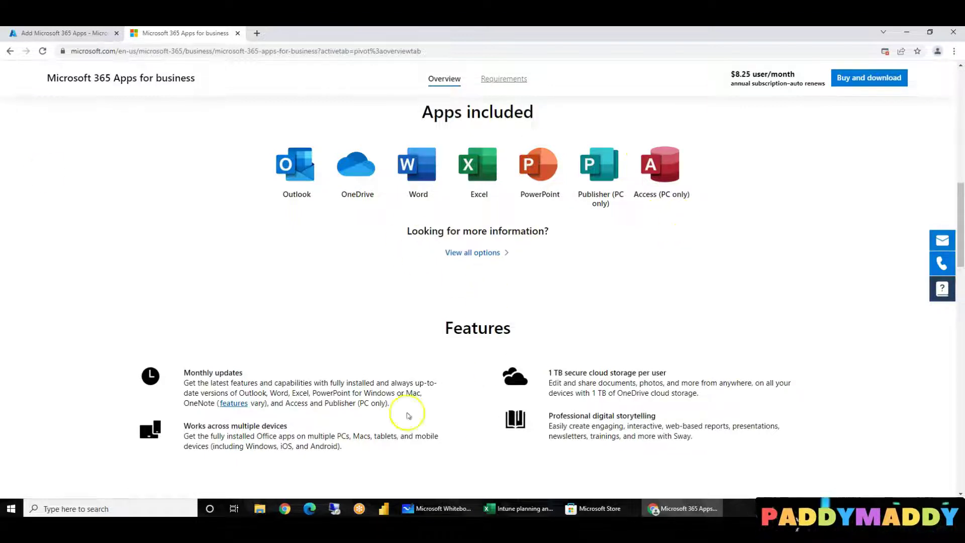
click(59, 34)
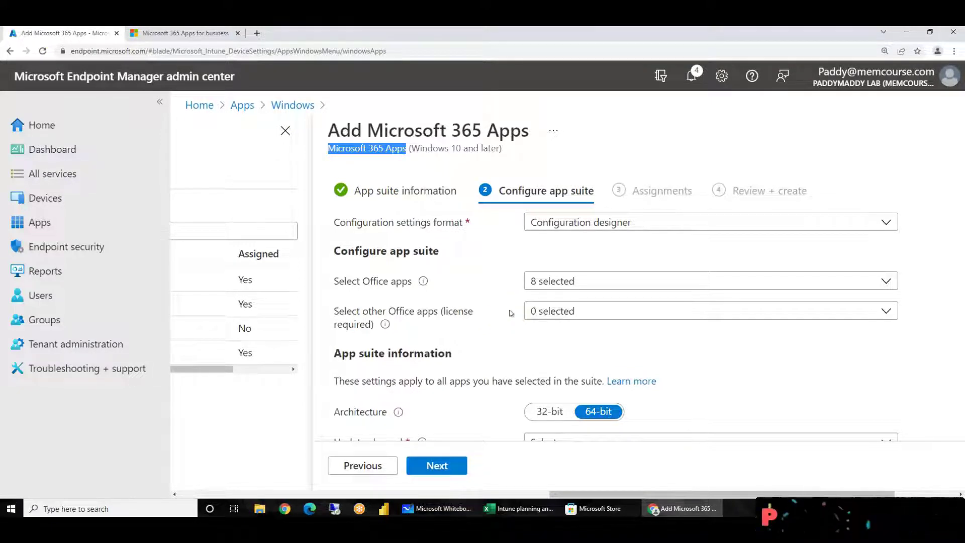
Step: Expand the Configuration settings format dropdown on the Configure app suite step
click(527, 312)
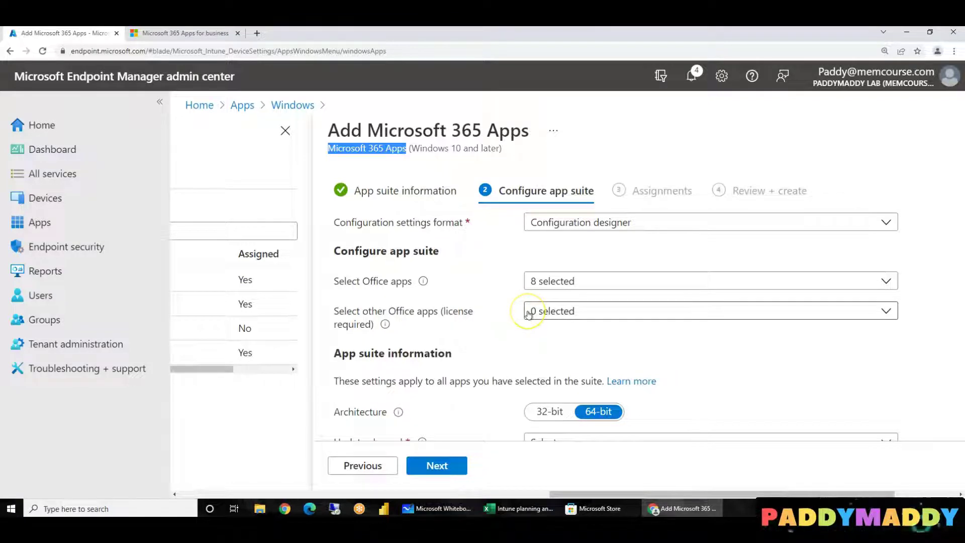
click(552, 344)
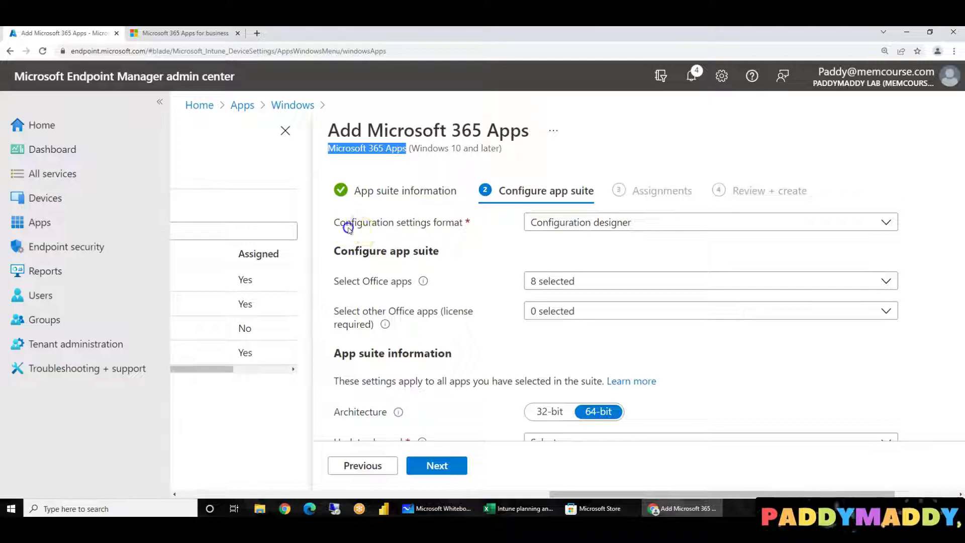
click(617, 222)
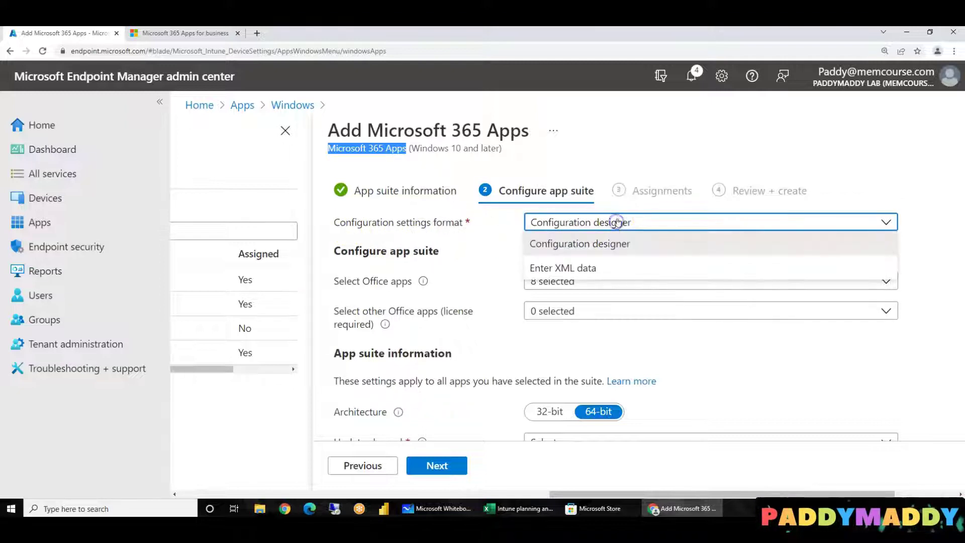
Step: Try the Enter XML data format and its Configuration file box, then revert to Configuration designer
click(566, 272)
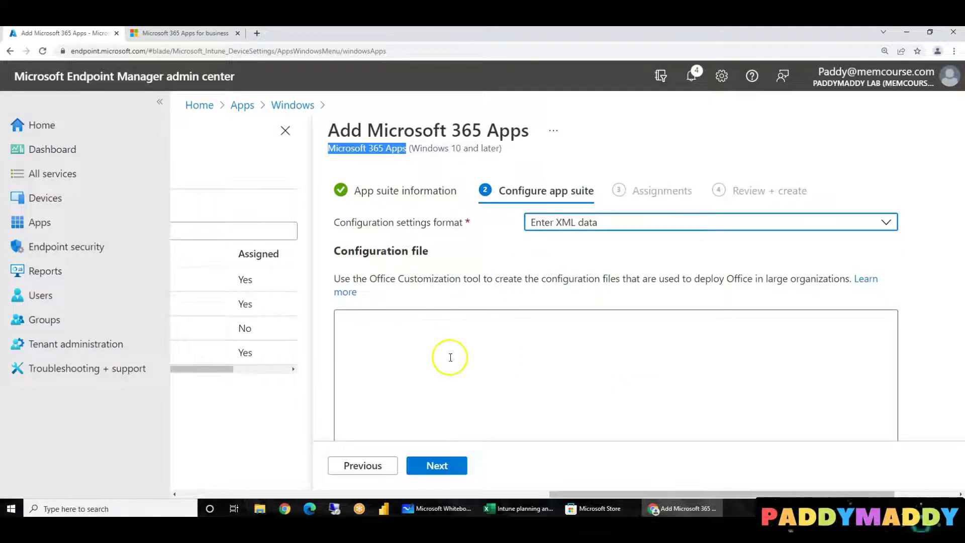
click(448, 322)
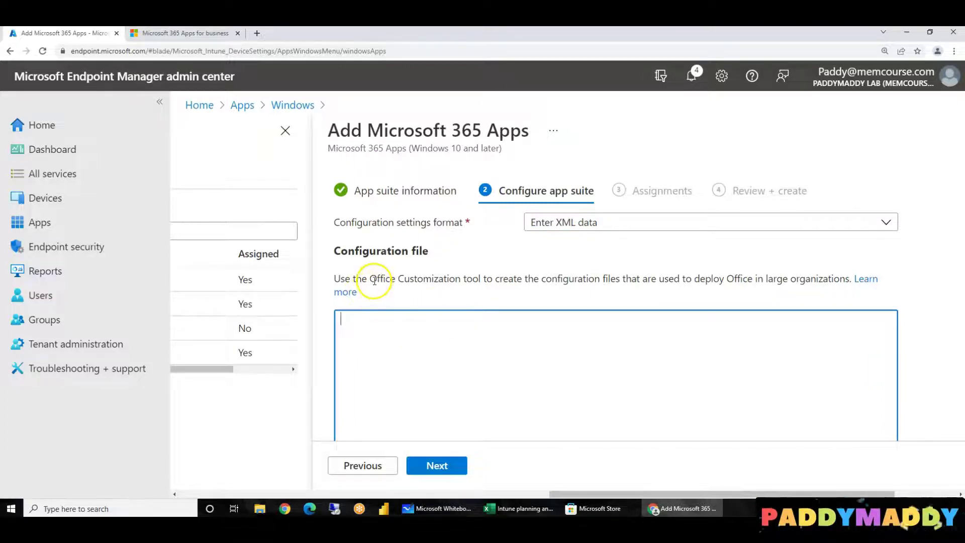
drag(376, 279, 469, 280)
click(459, 346)
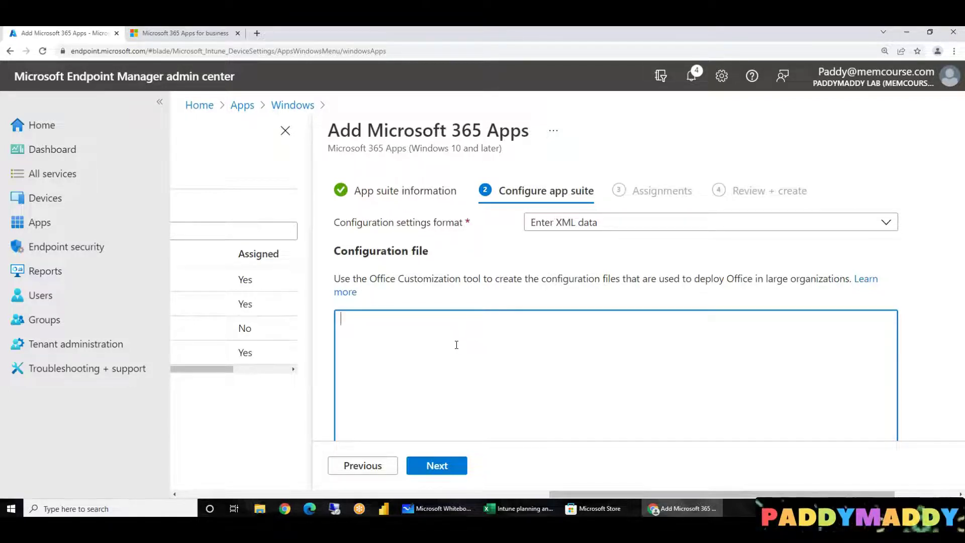
click(456, 345)
scroll(477, 327, down, 1)
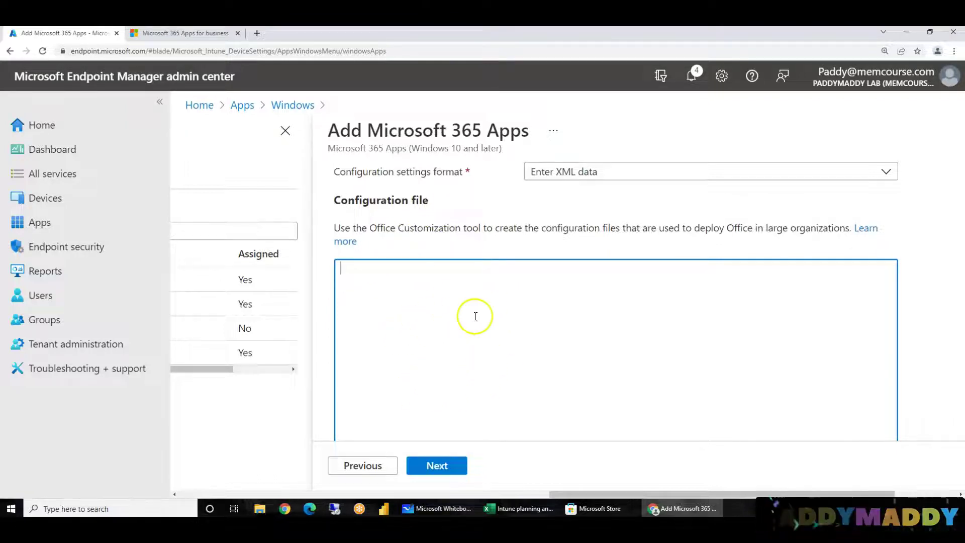
click(381, 226)
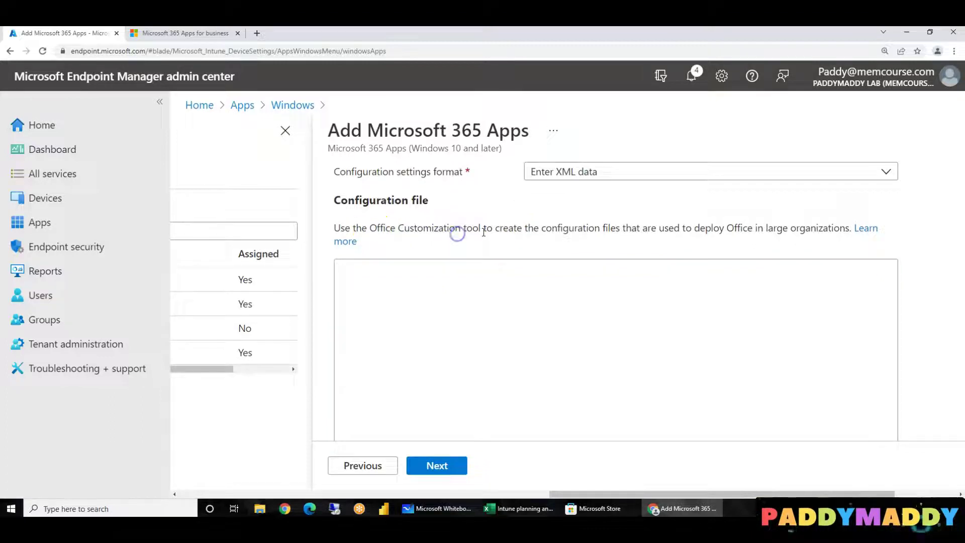
drag(482, 228, 374, 227)
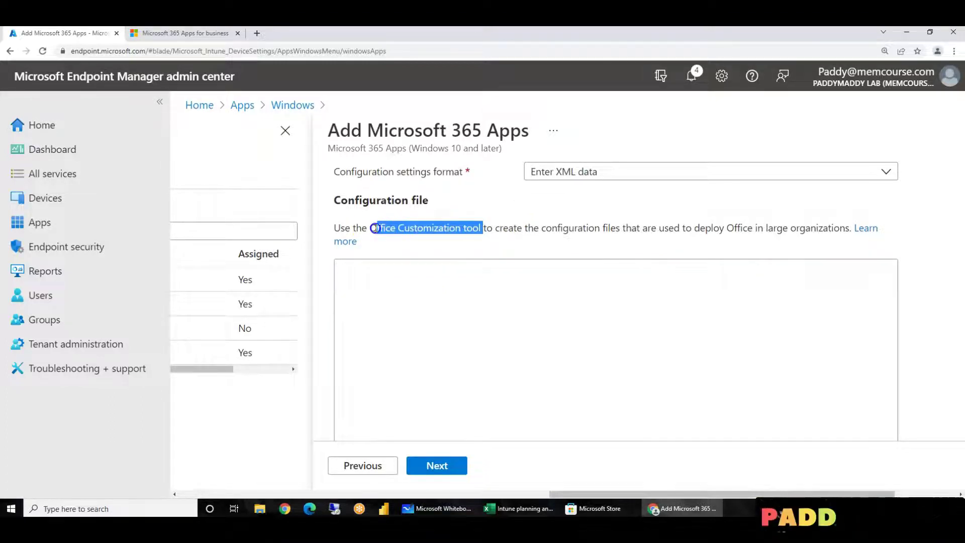
click(572, 177)
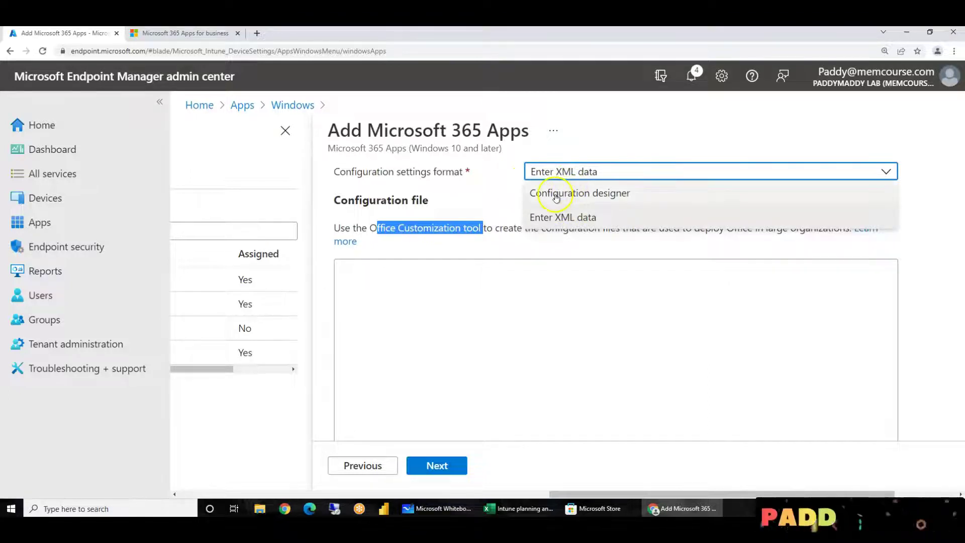
click(567, 193)
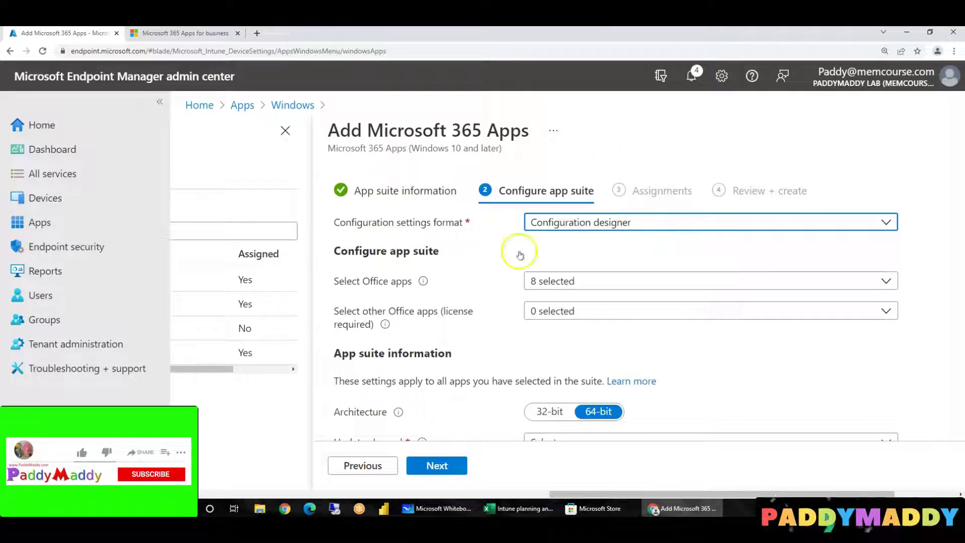
Step: Remove Access from the suite's selected Office apps
click(352, 281)
click(601, 281)
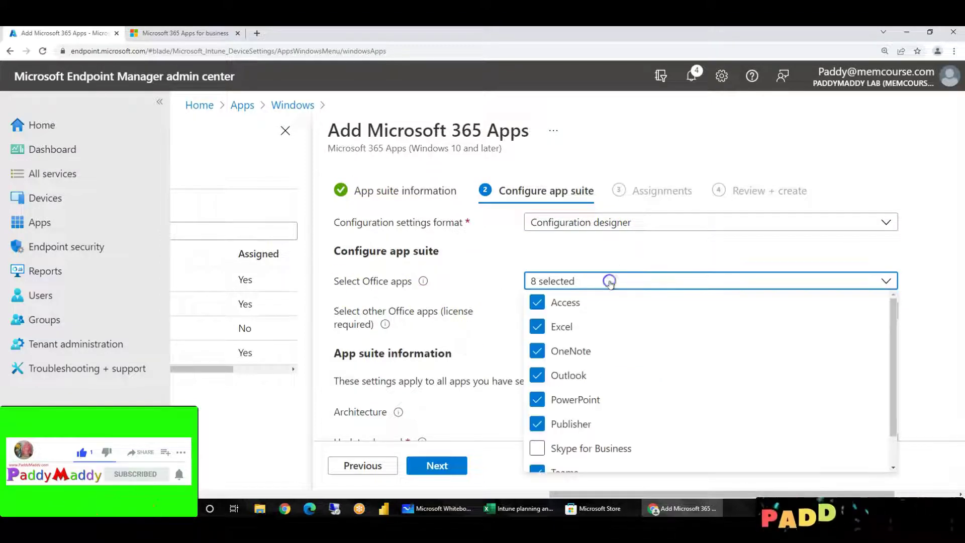
drag(890, 330, 891, 381)
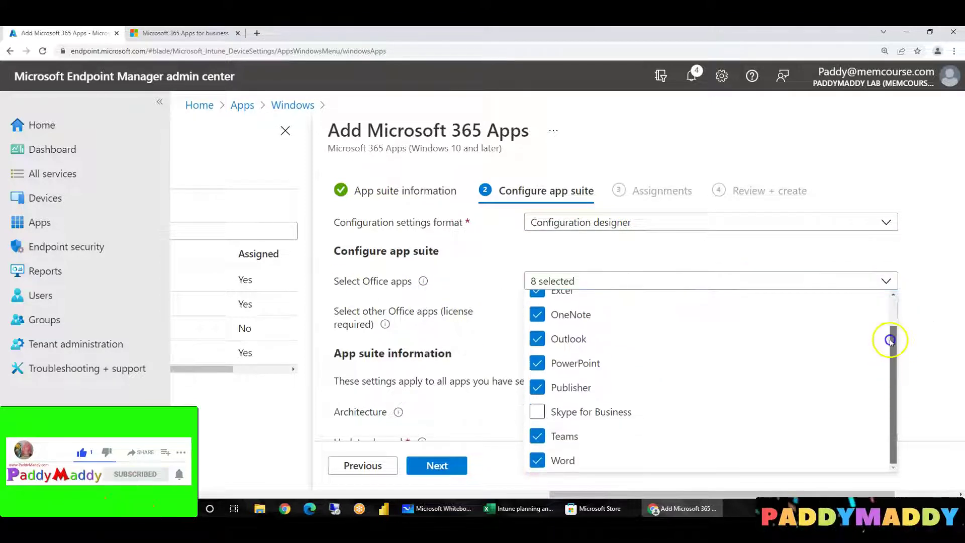
scroll(887, 333, up, 2)
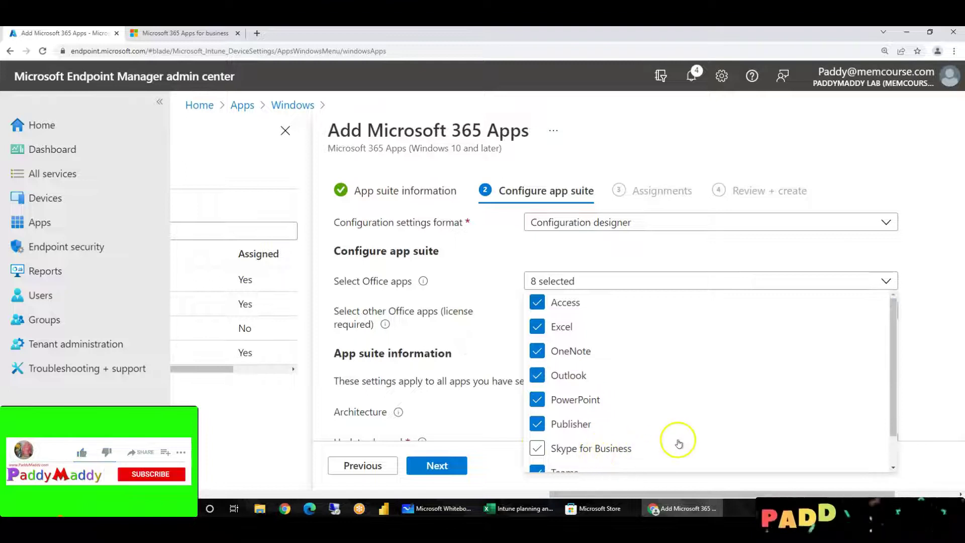
scroll(694, 422, down, 1)
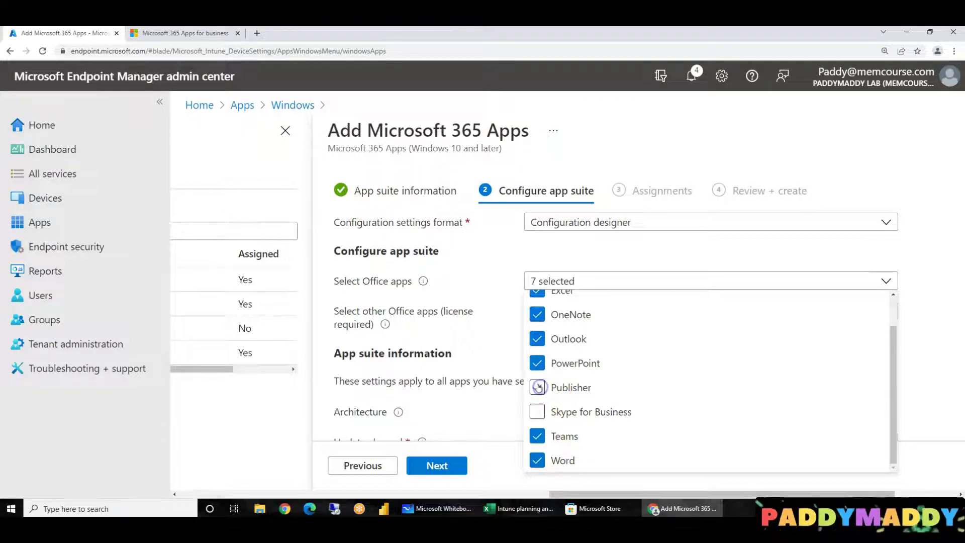
scroll(578, 376, up, 1)
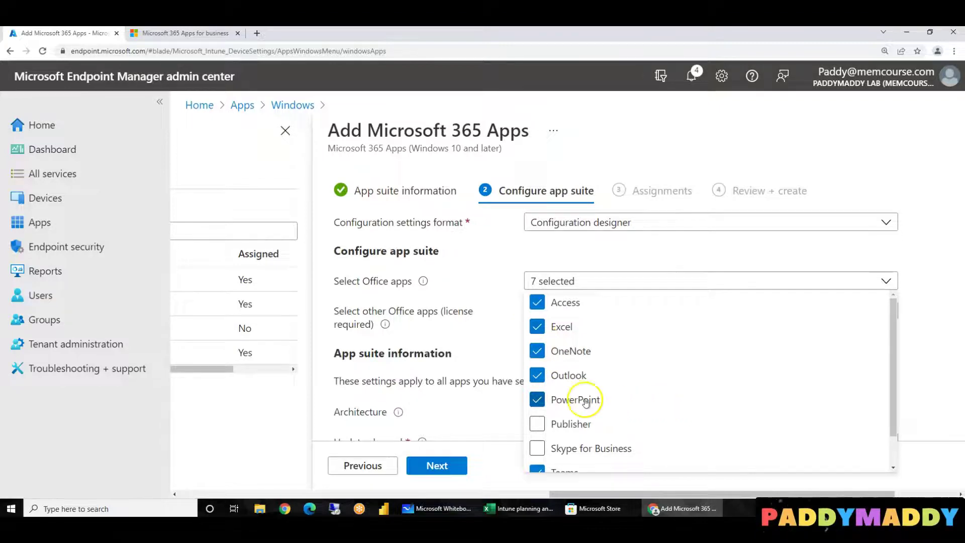
click(538, 302)
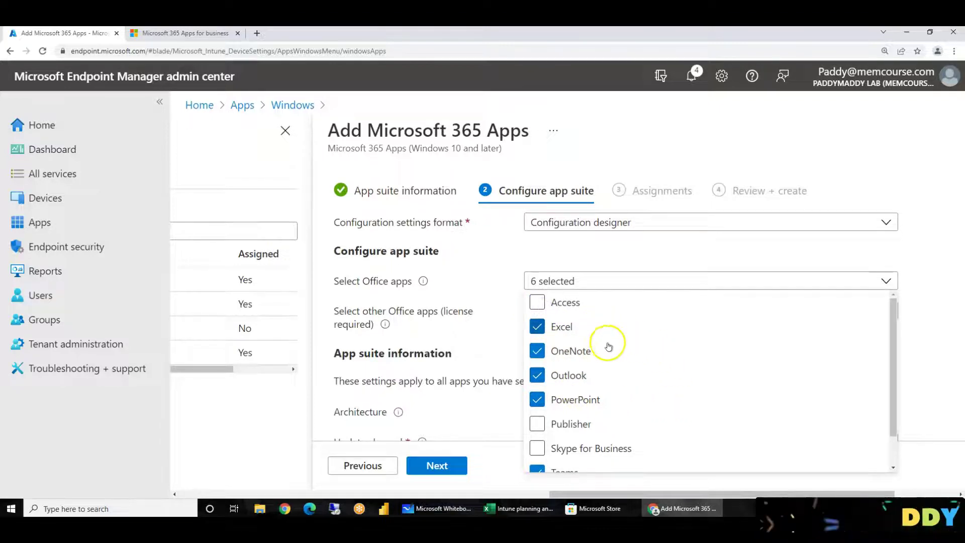
scroll(608, 347, down, 1)
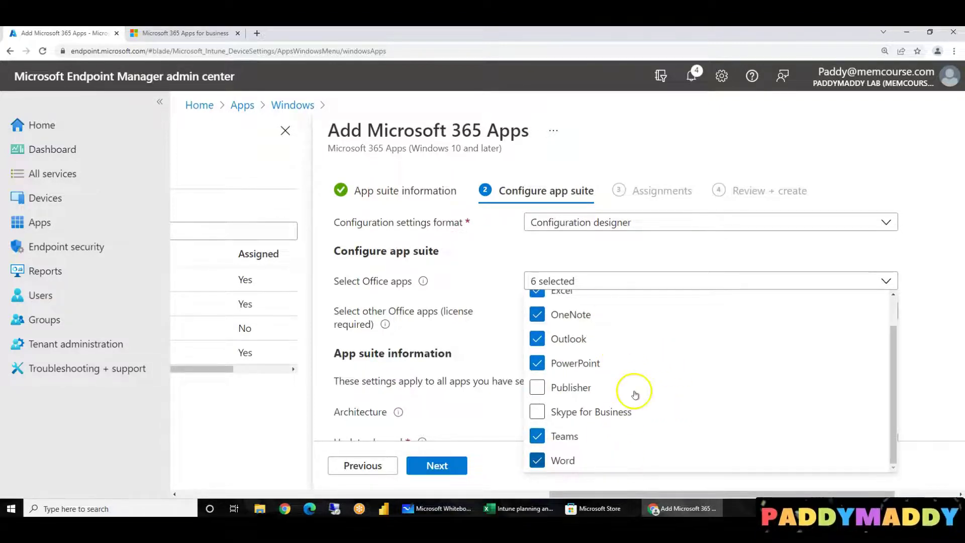
click(442, 290)
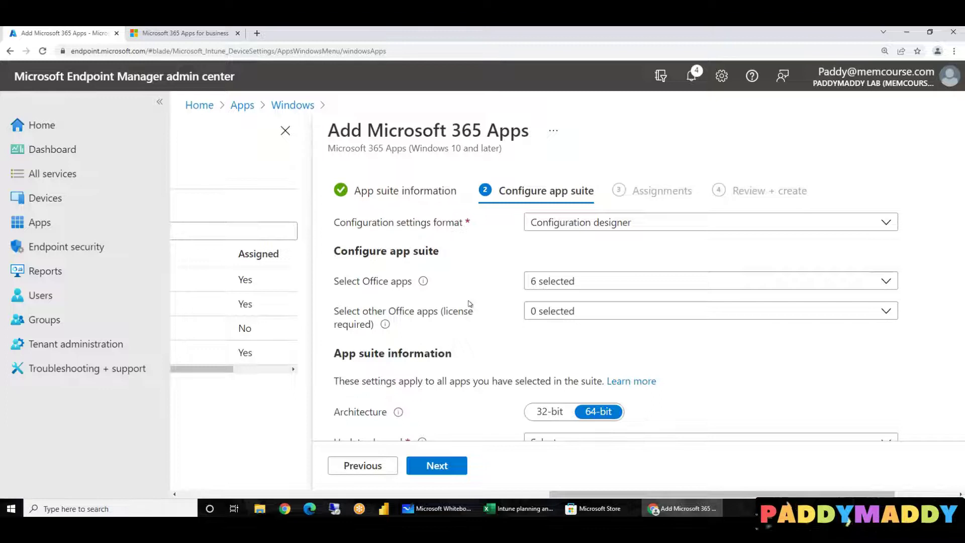
Step: Add Visio Online Plan 2 as another Office app, then remove it again
click(550, 313)
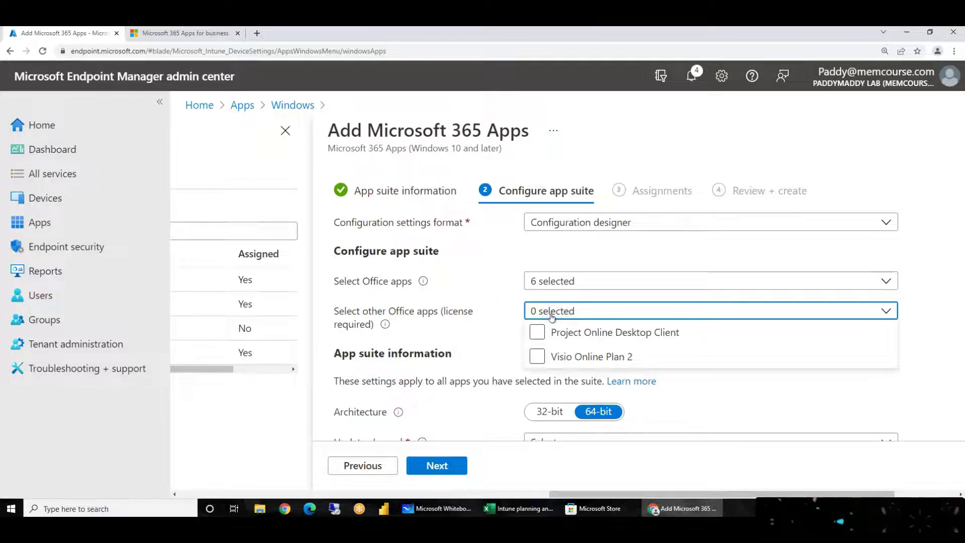
click(534, 361)
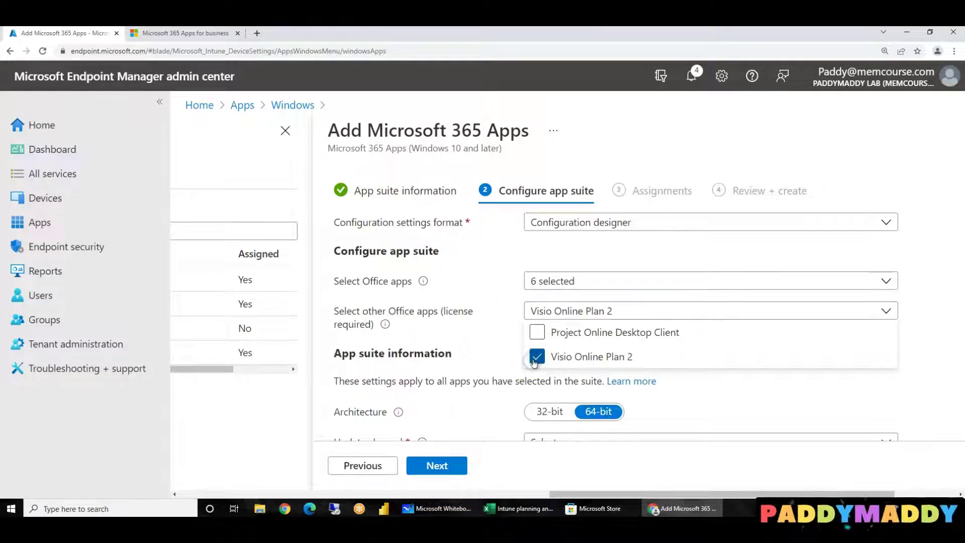
click(534, 361)
click(444, 328)
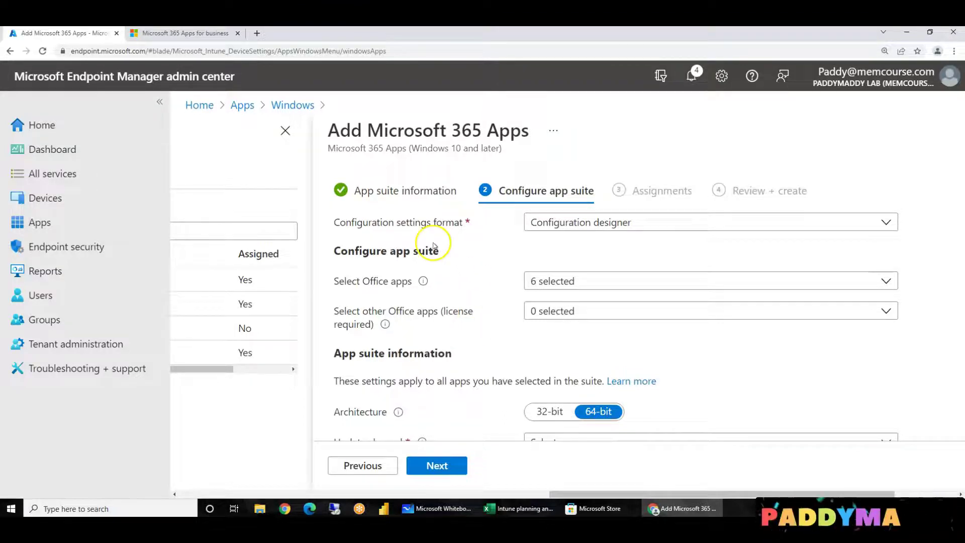
Step: Confirm the Configuration designer format and the Office apps selection without further changes
click(616, 282)
click(579, 223)
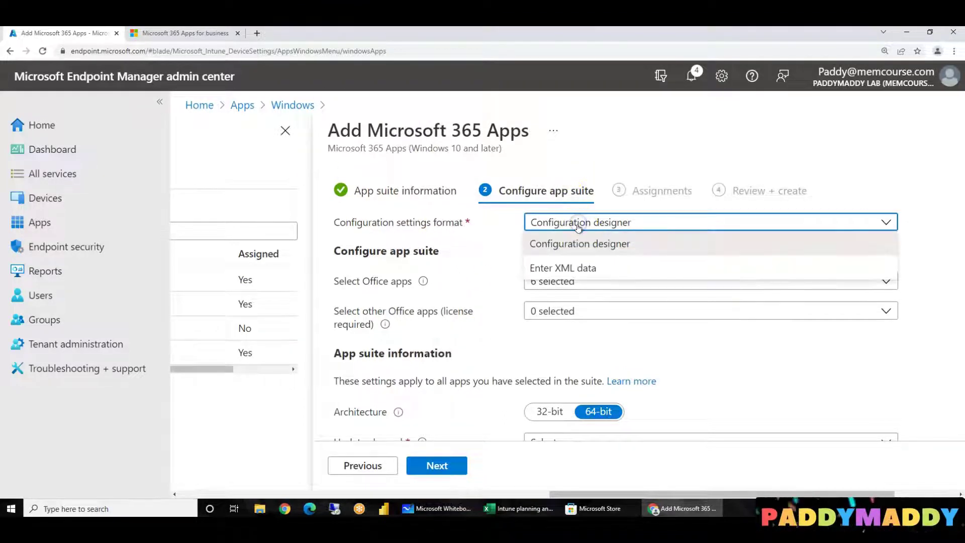
click(456, 273)
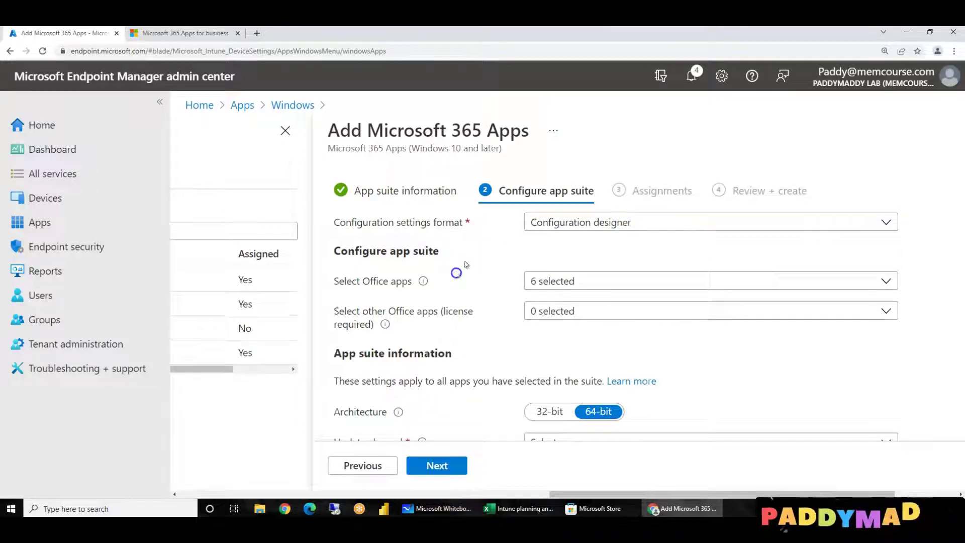
click(577, 280)
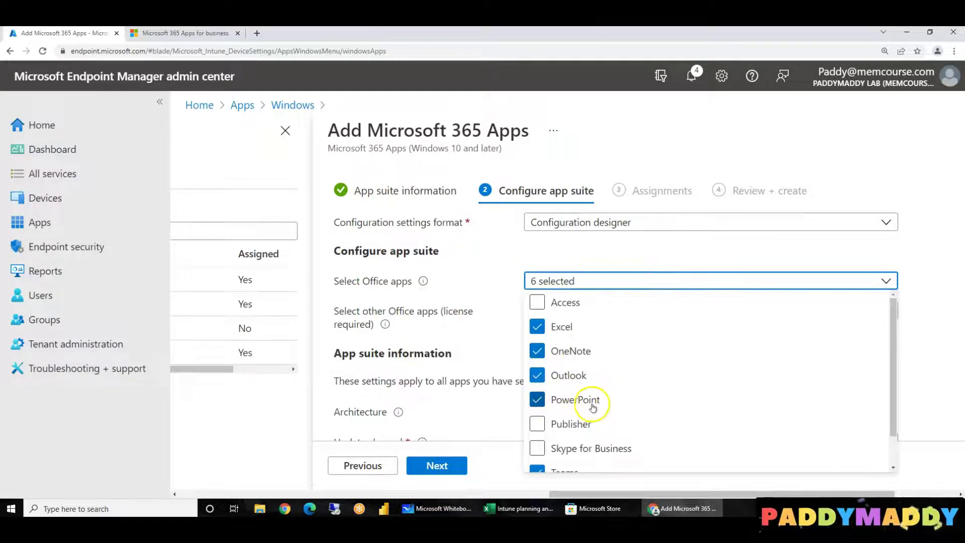
click(467, 289)
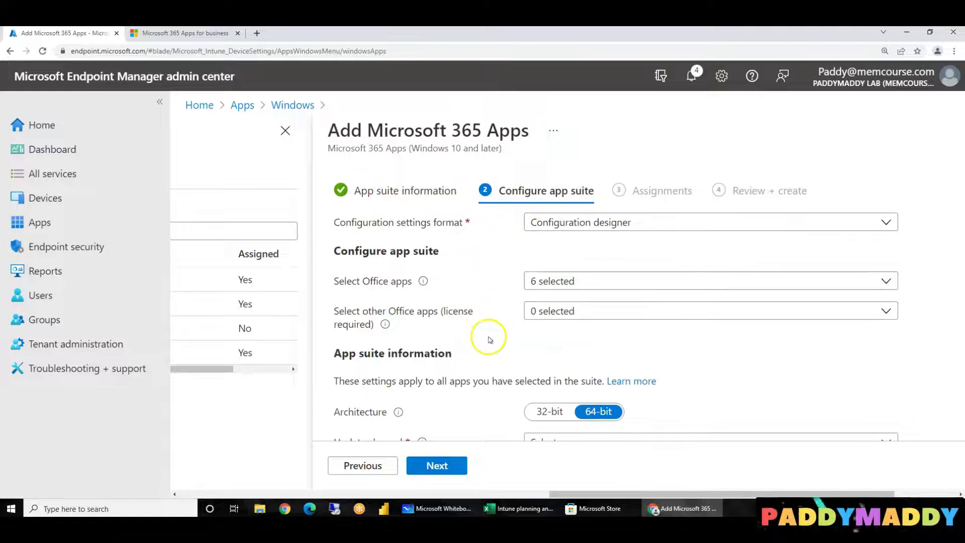
scroll(490, 340, down, 2)
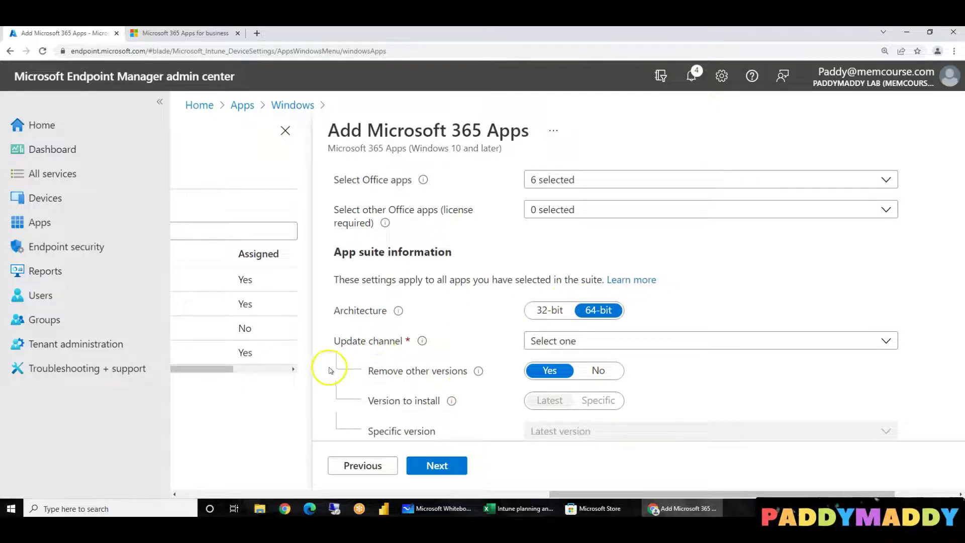
Step: Switch the update channel from Monthly Enterprise Channel to Semi-Annual Enterprise Channel
click(554, 341)
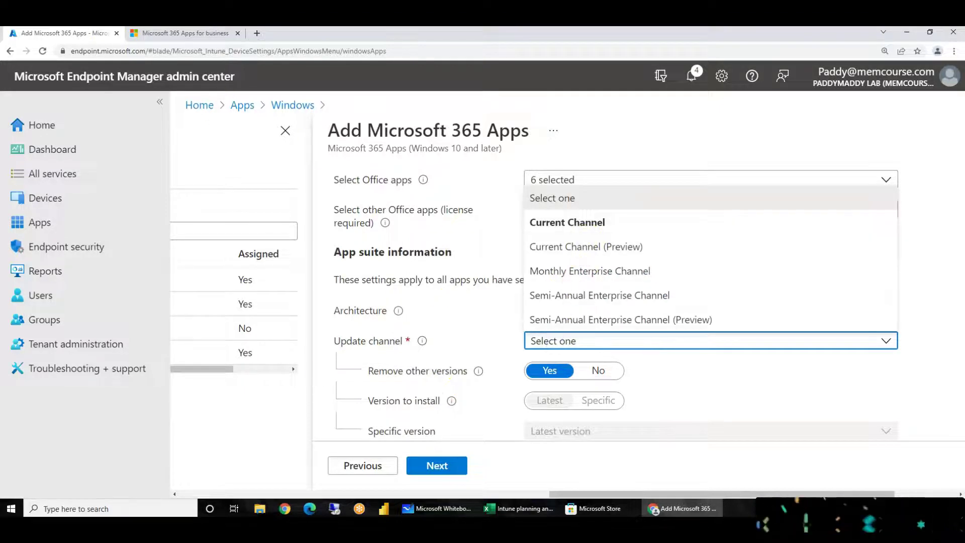
click(599, 281)
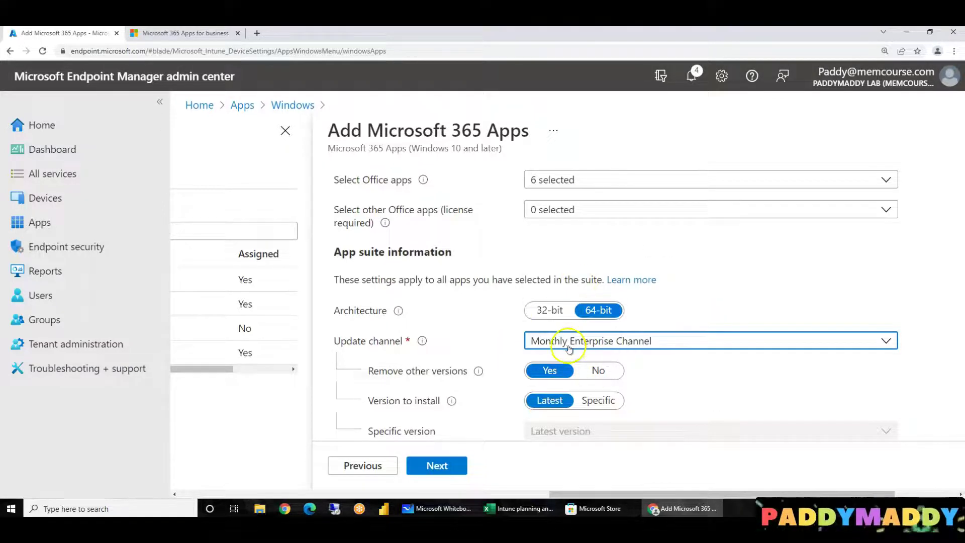
click(663, 342)
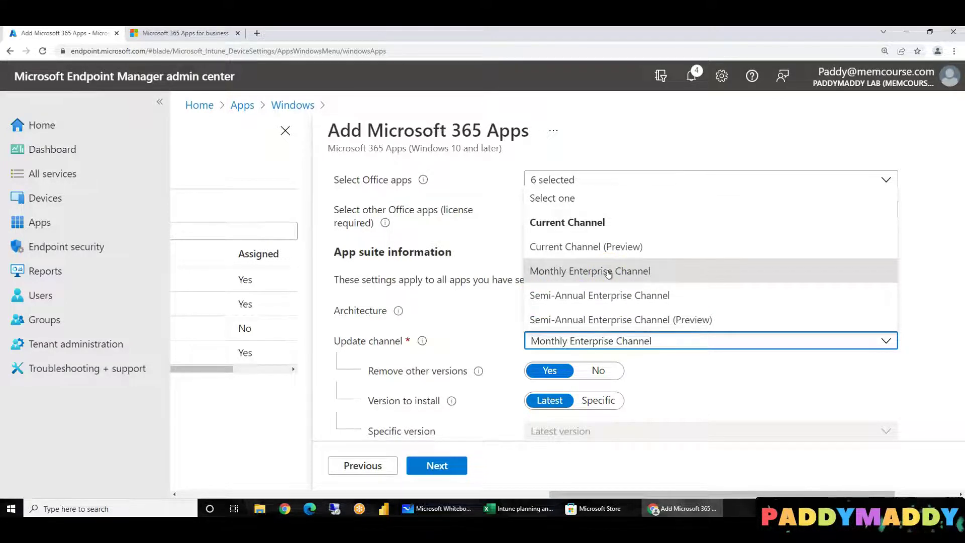
click(609, 300)
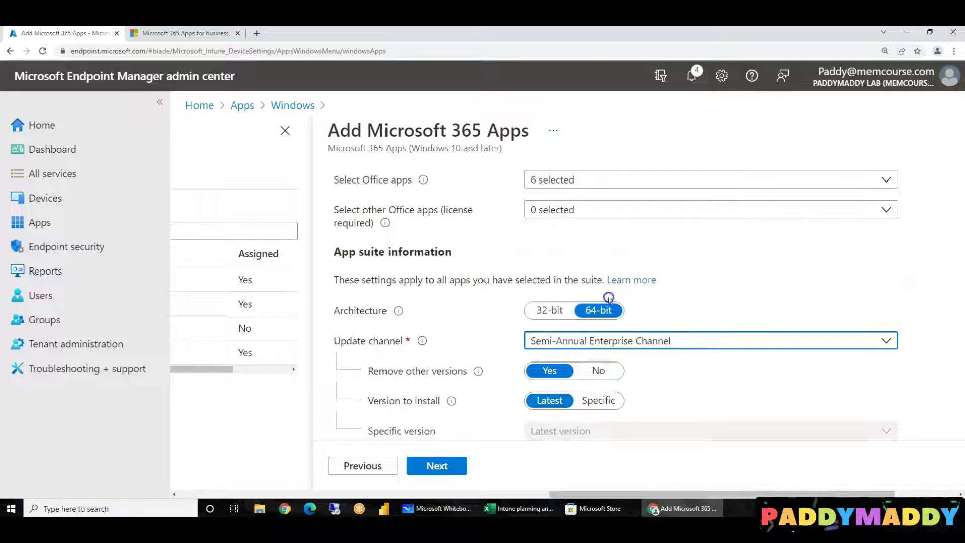
drag(397, 377, 466, 373)
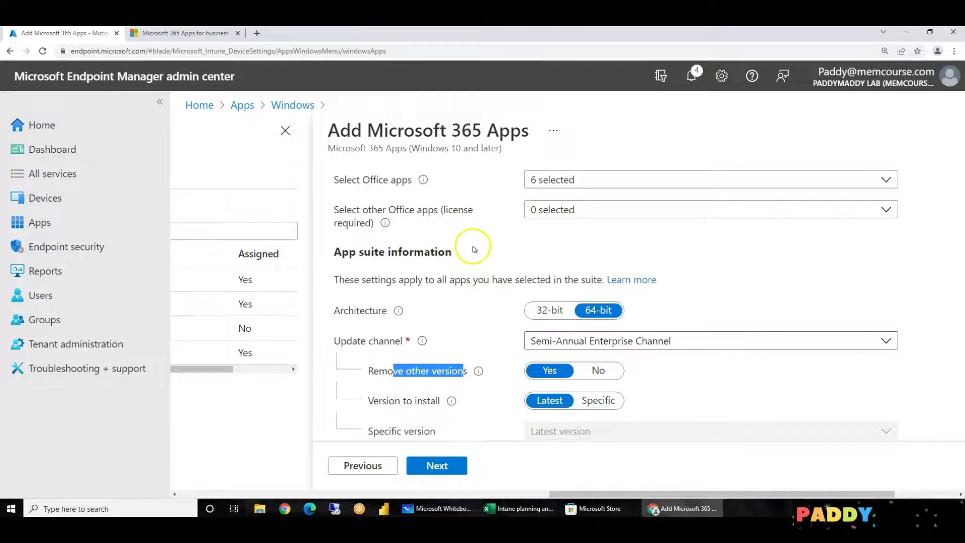
mouse_move(499, 129)
mouse_down()
mouse_move(401, 128)
mouse_move(487, 132)
mouse_up()
click(485, 135)
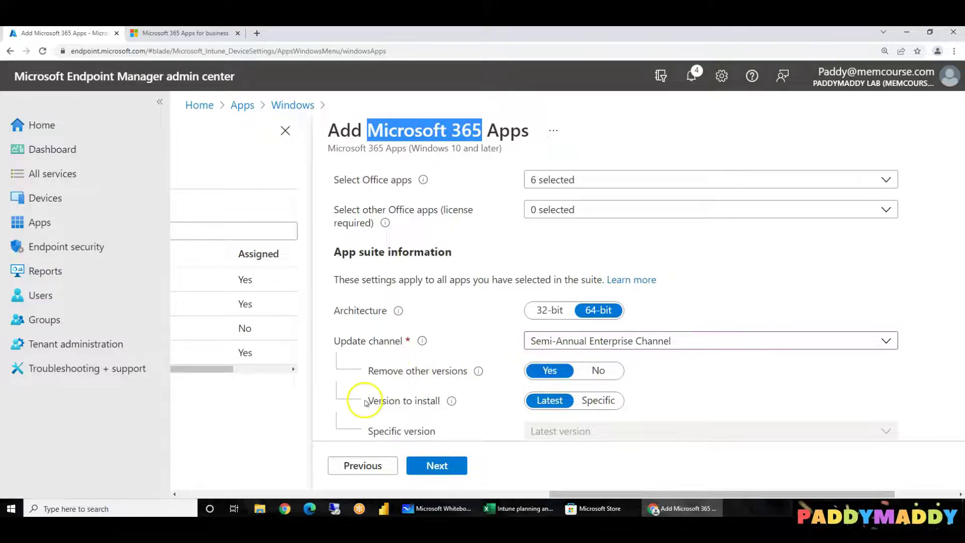
drag(367, 400, 443, 400)
Step: Set Version to install to Specific and view the available Office build numbers
scroll(482, 394, down, 2)
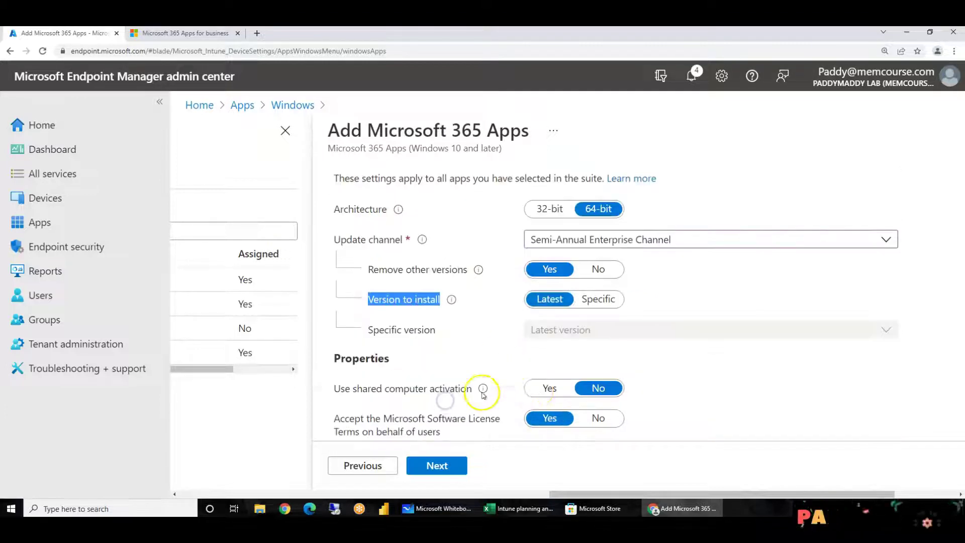
click(607, 300)
click(614, 329)
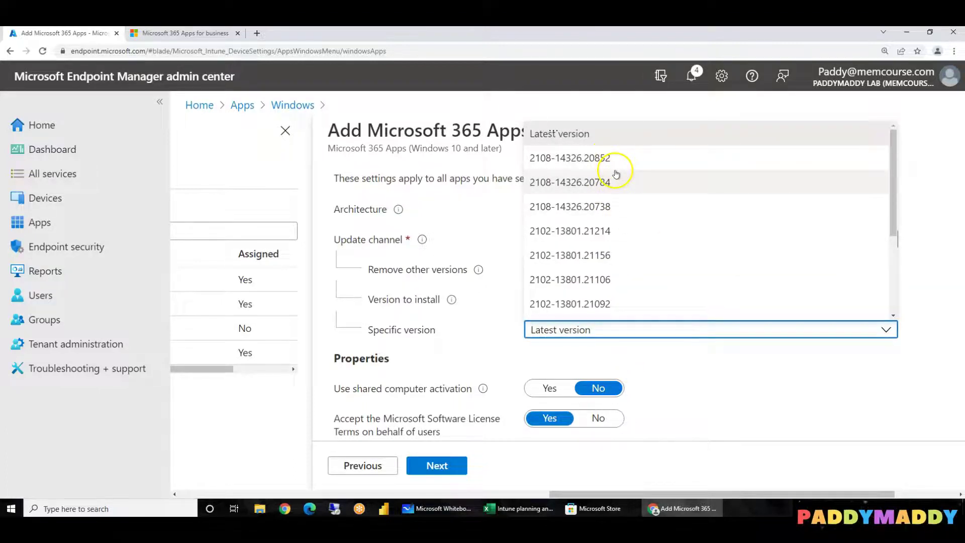
click(485, 355)
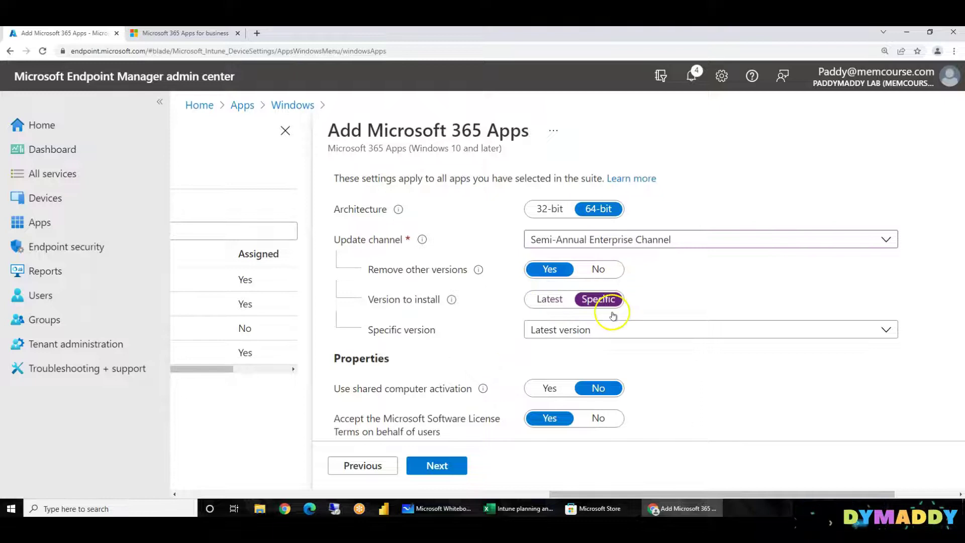
scroll(484, 368, down, 2)
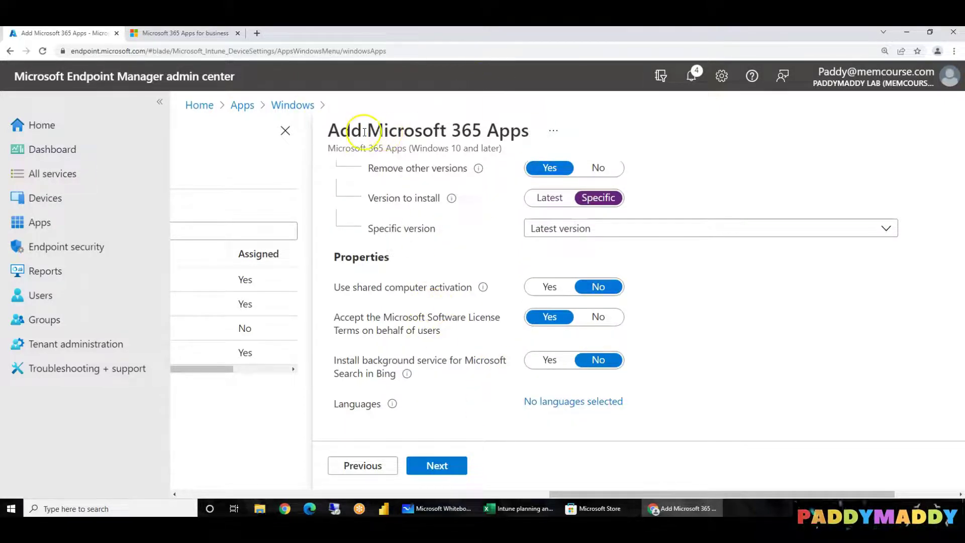
drag(365, 130, 490, 136)
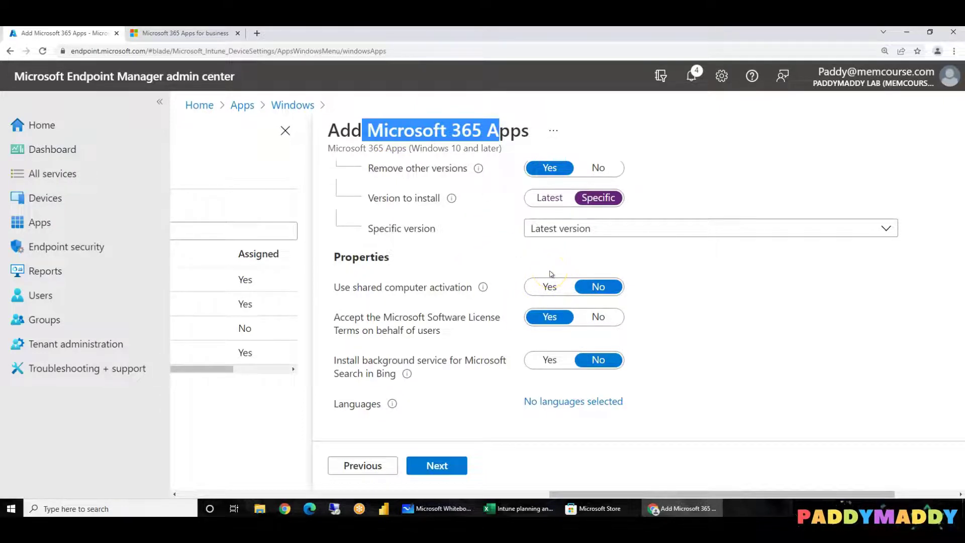
Step: Toggle shared computer activation on then back off, and bring up the Office language choices
click(549, 287)
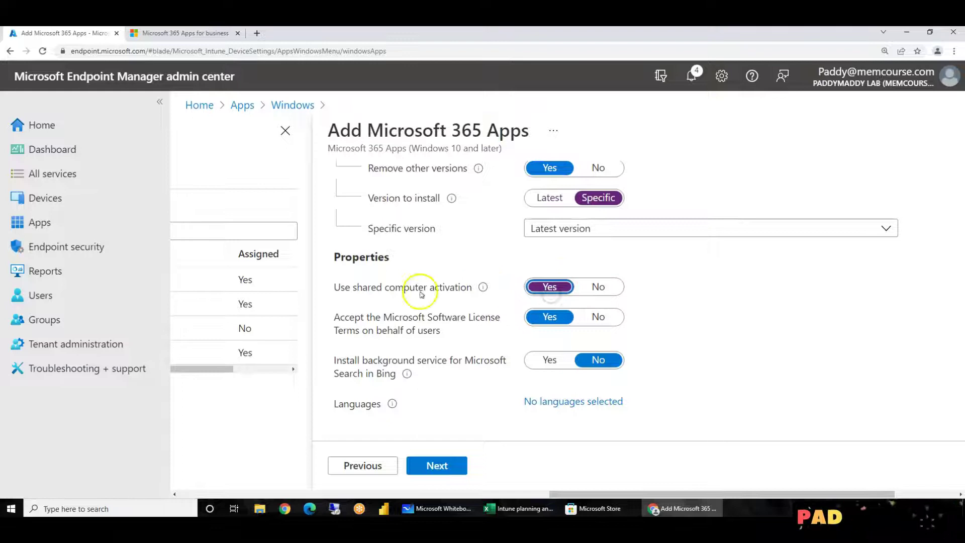
click(604, 288)
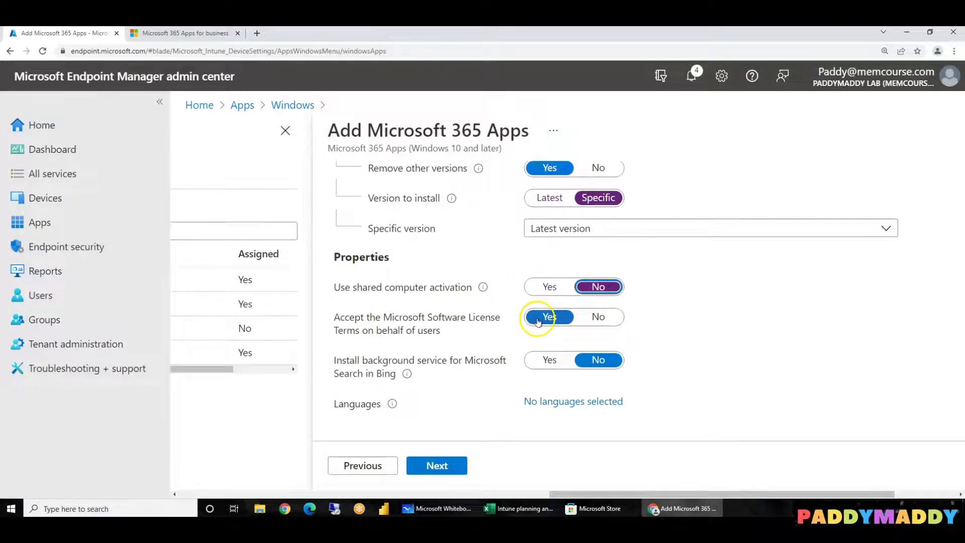
drag(342, 359, 409, 375)
click(405, 375)
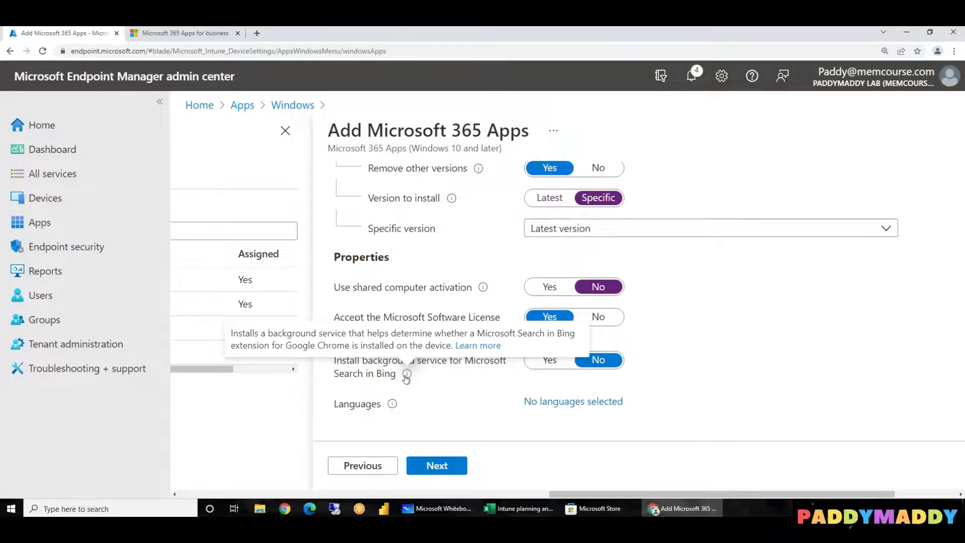
click(508, 376)
scroll(505, 379, down, 1)
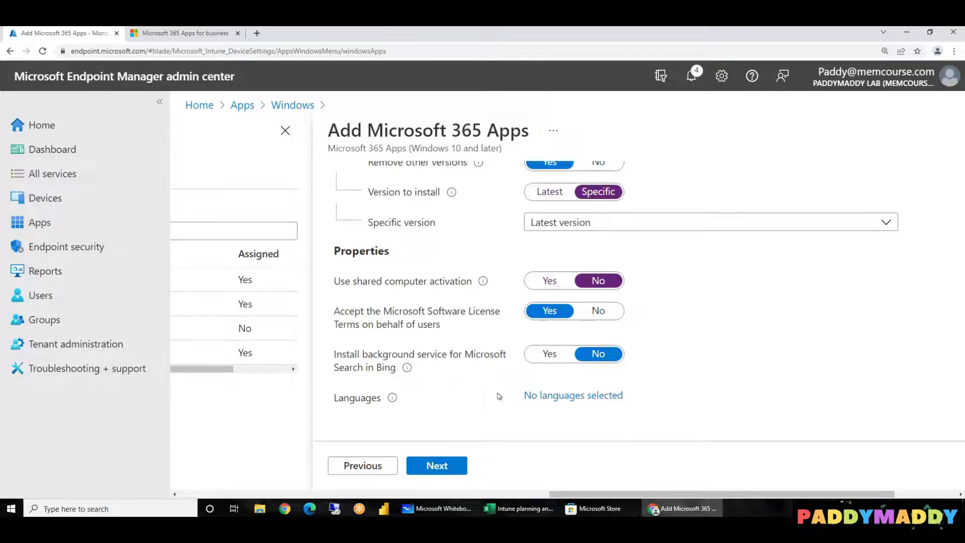
click(561, 396)
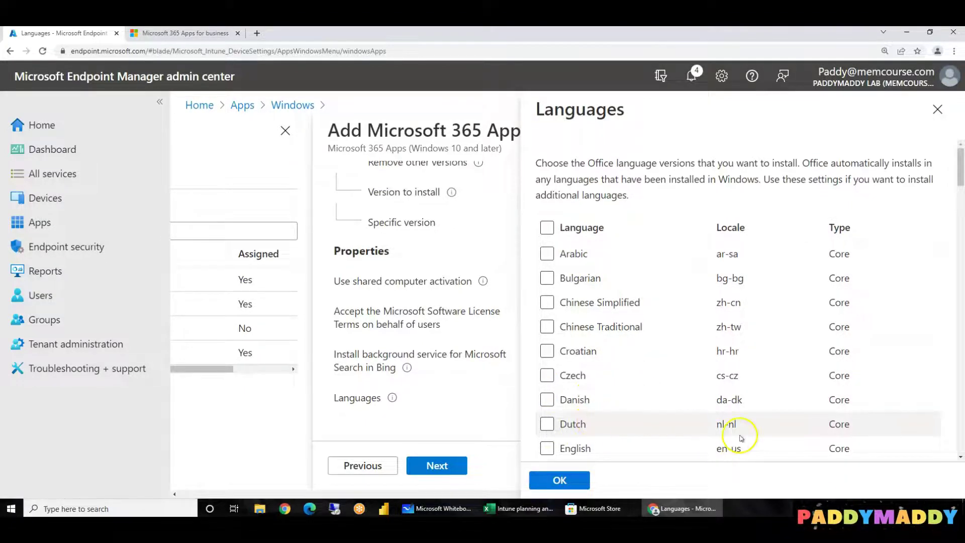
Step: Scroll the Office language list and close it with no languages added
scroll(696, 421, down, 2)
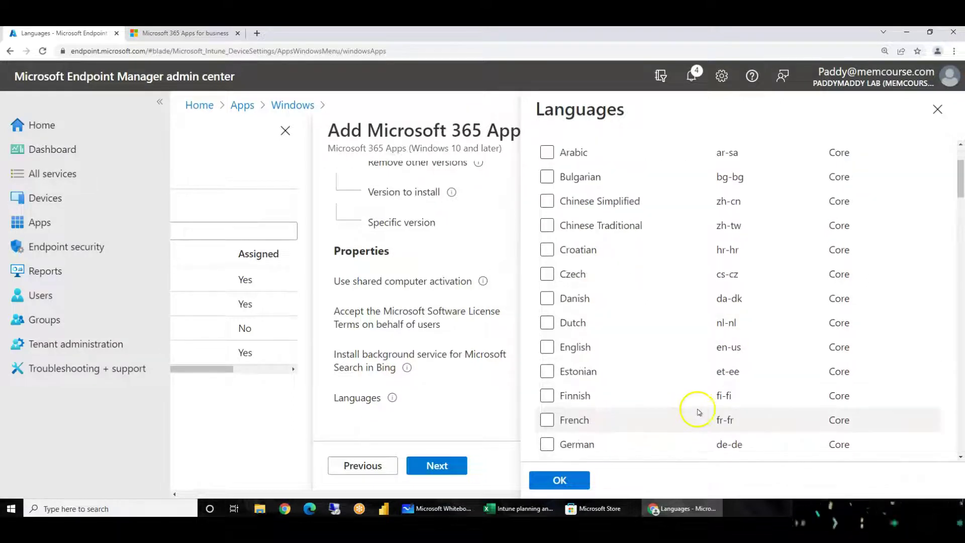
scroll(657, 320, down, 1)
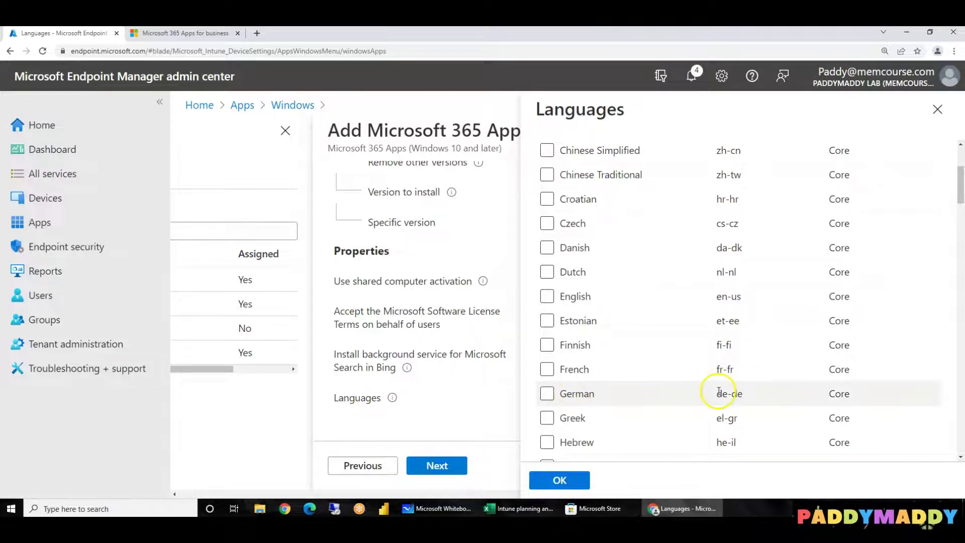
click(935, 105)
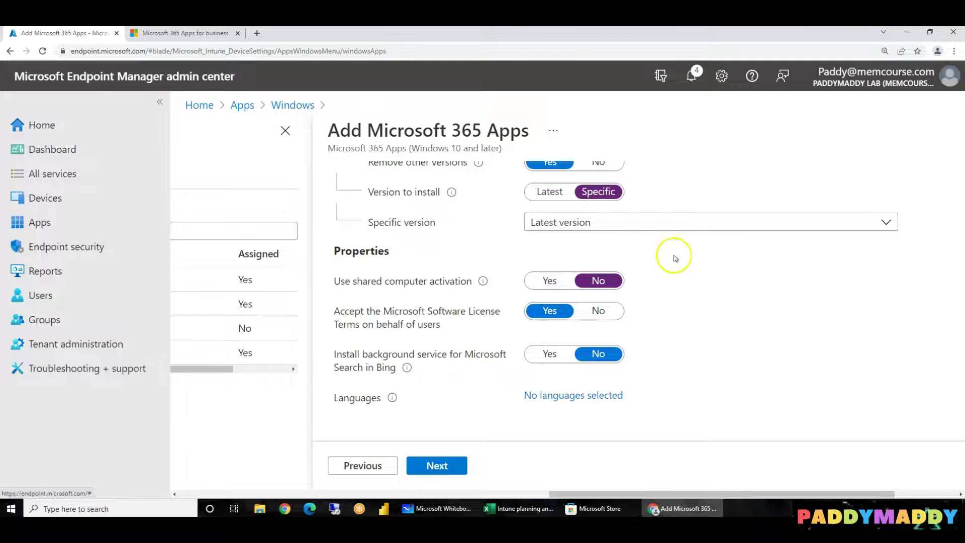
Step: On App suite information, complete the suite name so it ends with '(Without Access)'
drag(732, 494, 443, 500)
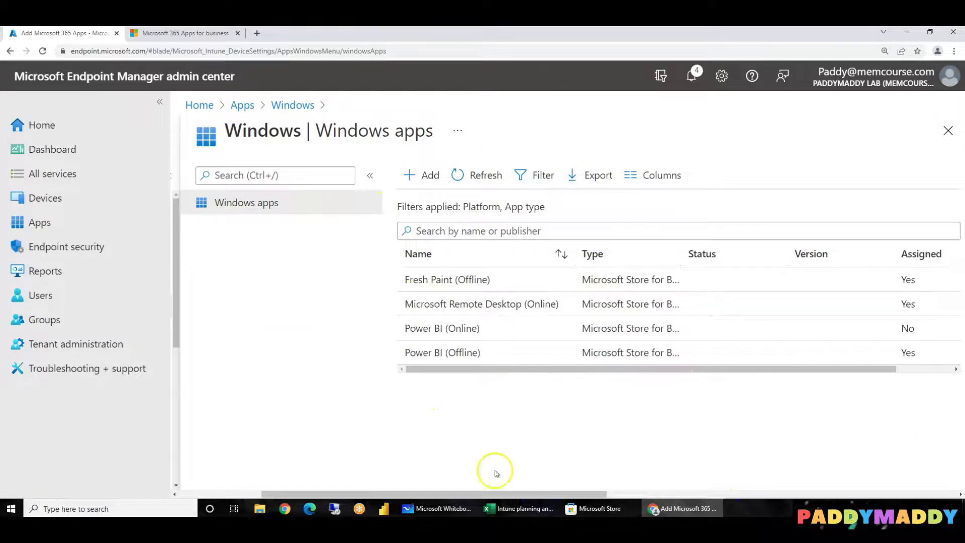
drag(601, 493, 836, 469)
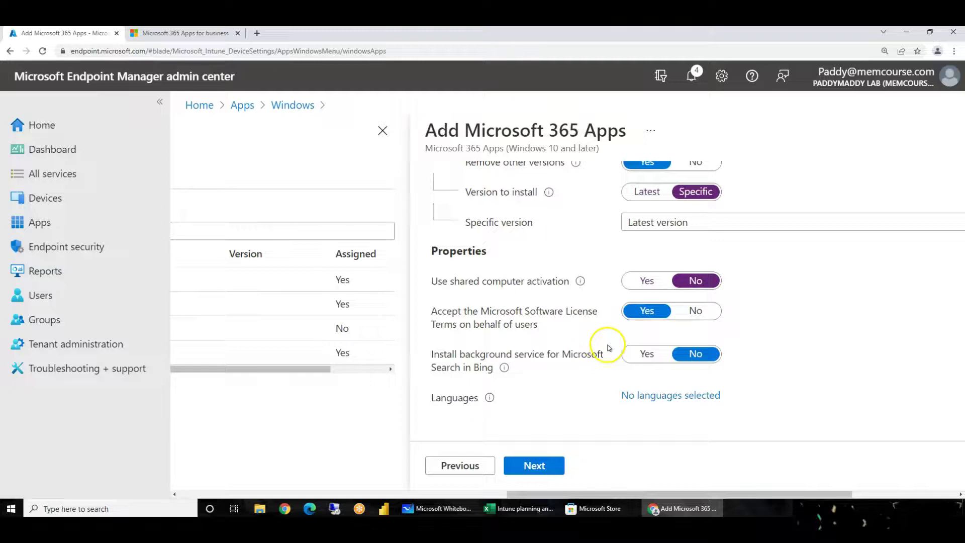
scroll(562, 374, up, 10)
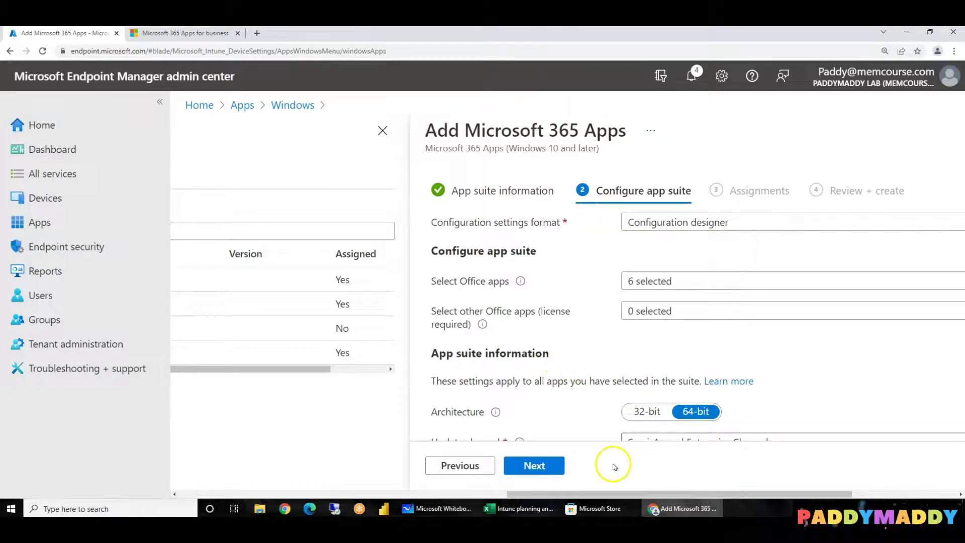
drag(609, 494, 574, 494)
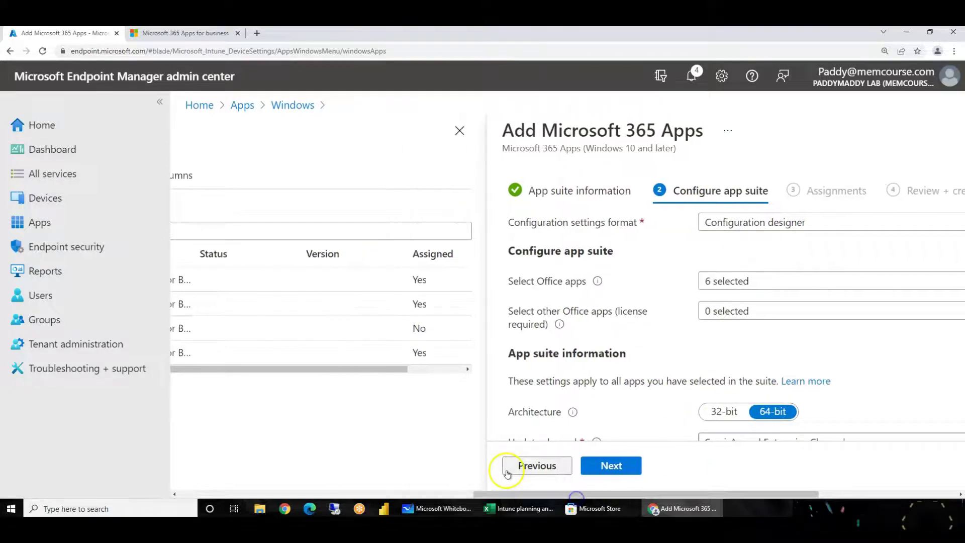
click(523, 466)
drag(734, 223, 890, 221)
click(920, 224)
click(911, 218)
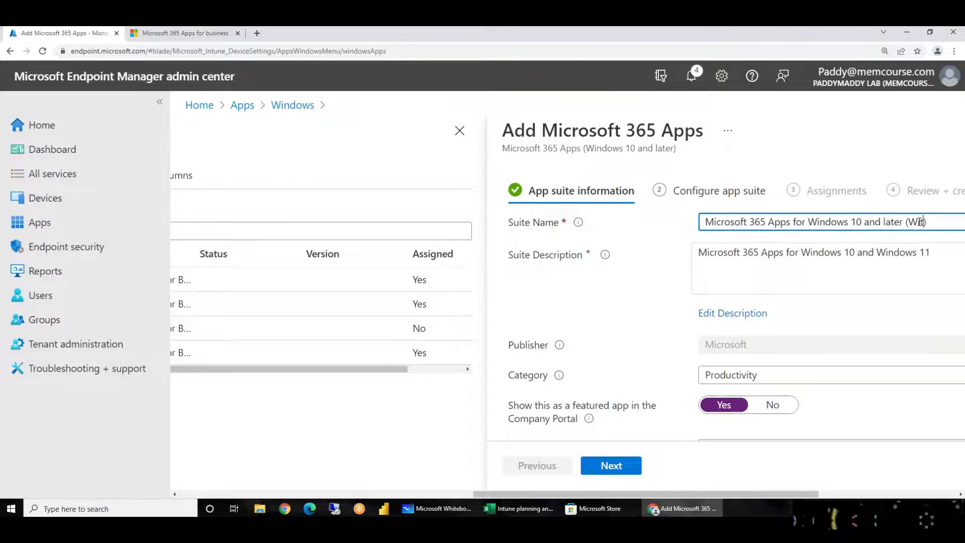
text(ess)
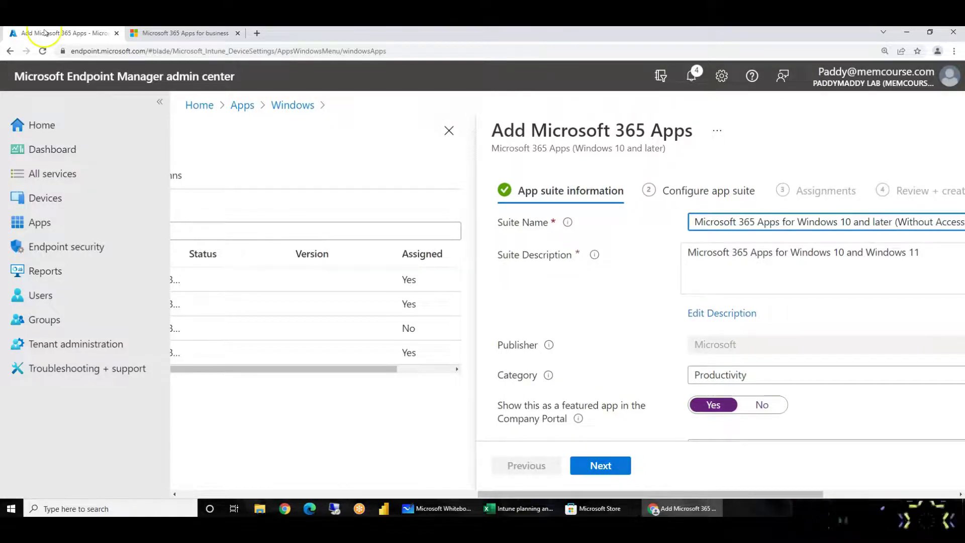
text())
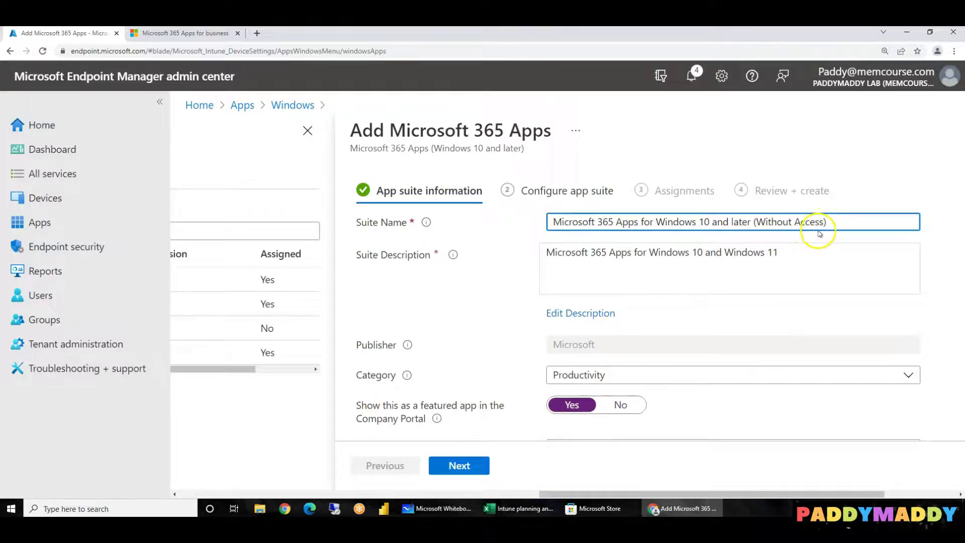
Step: Set Version to install to Latest instead of a specific version, then proceed to Assignments
click(457, 465)
scroll(548, 361, down, 5)
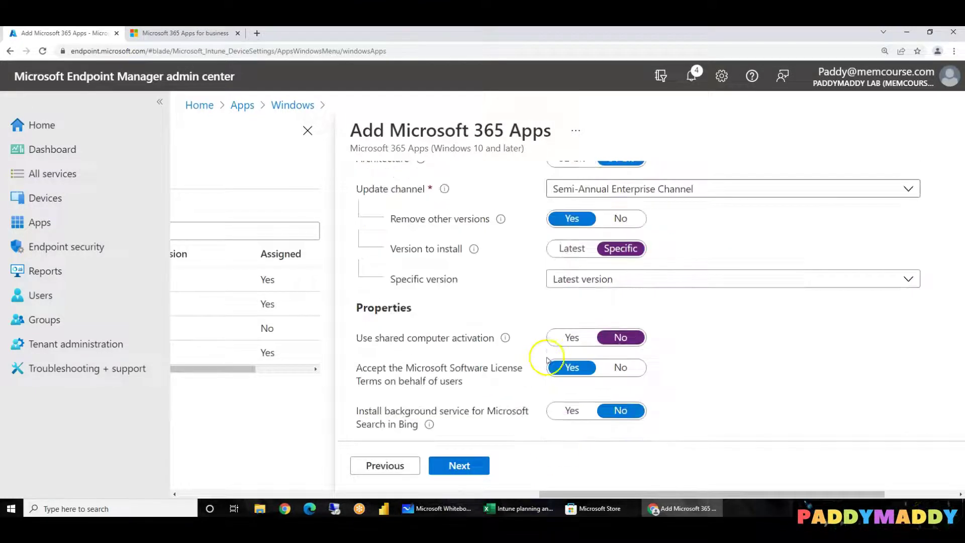
scroll(649, 387, down, 1)
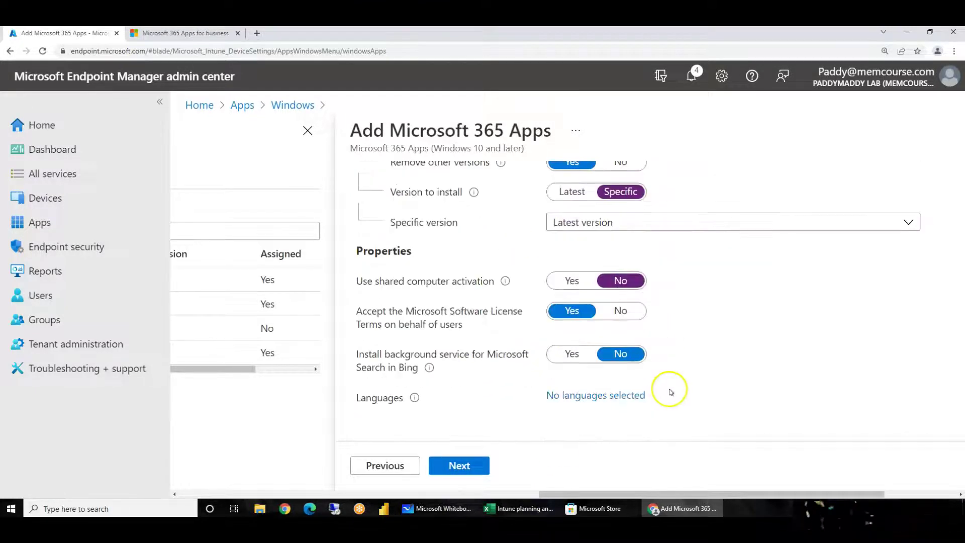
click(459, 464)
click(603, 222)
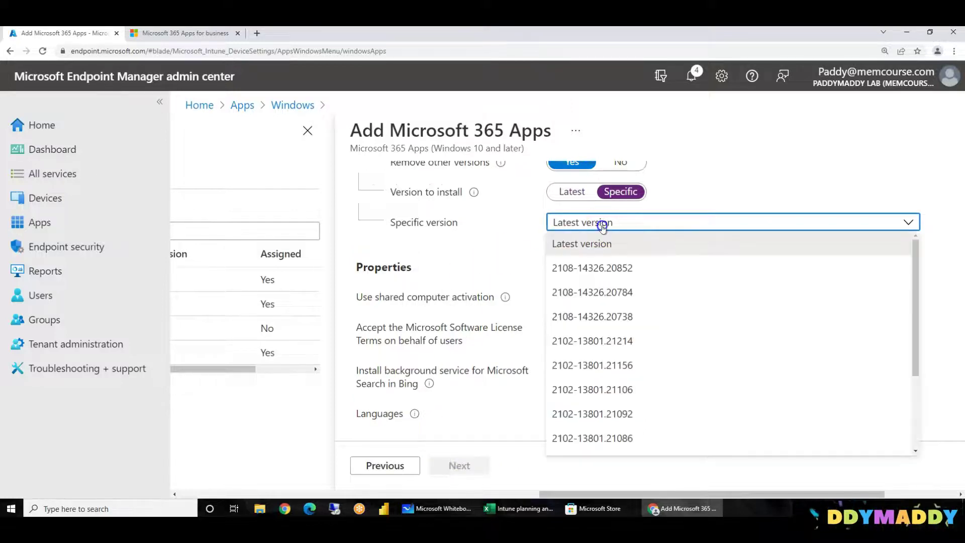
click(579, 243)
click(459, 464)
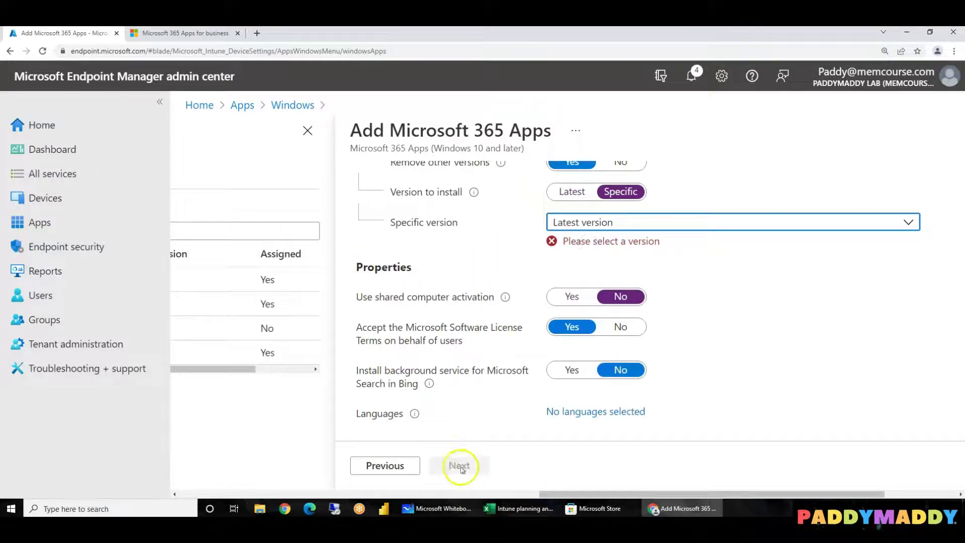
click(571, 191)
click(467, 468)
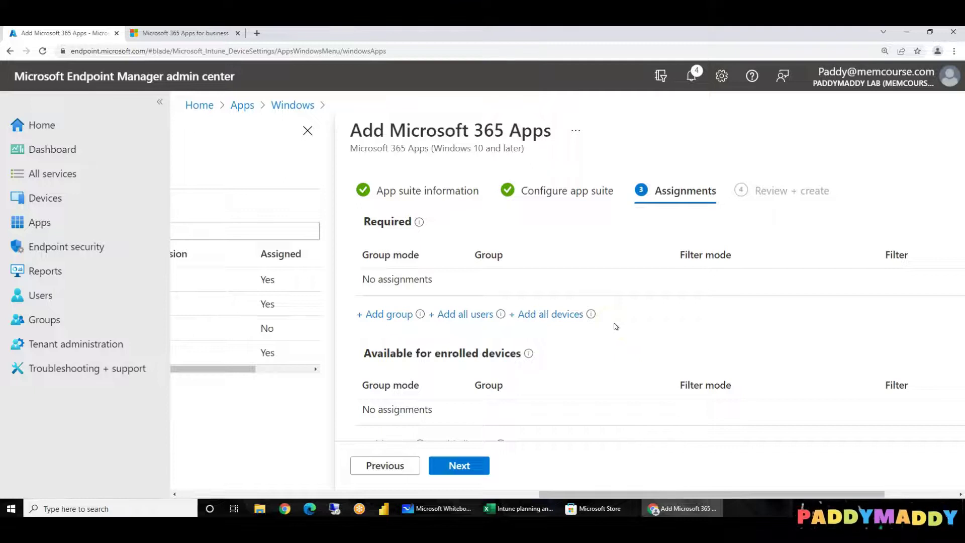
Step: Add all devices under Required with Filter mode None, then review and create the suite
click(556, 316)
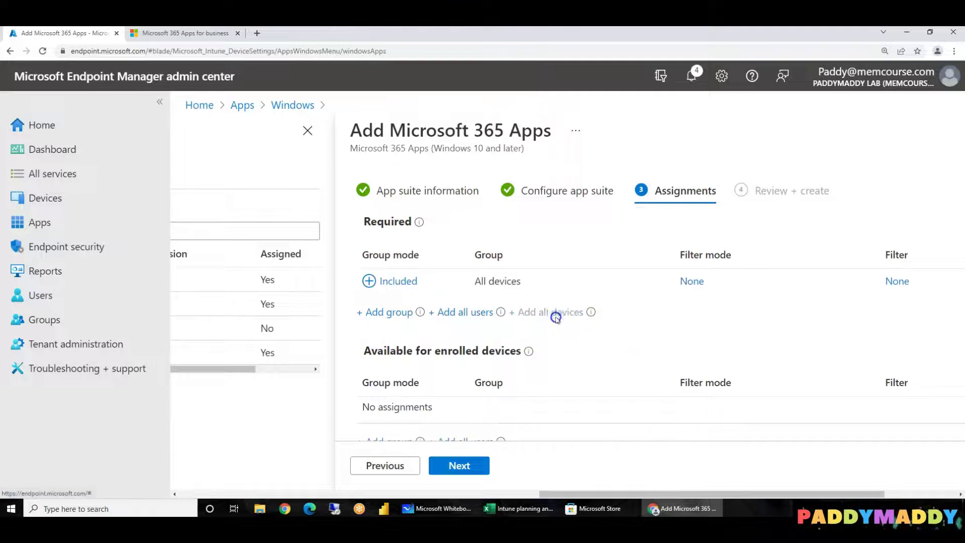
click(693, 282)
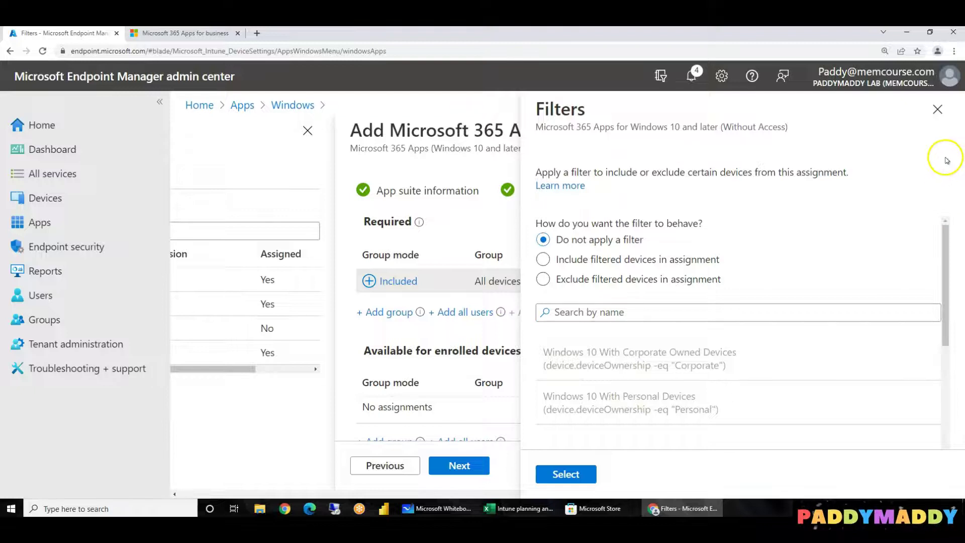
click(937, 110)
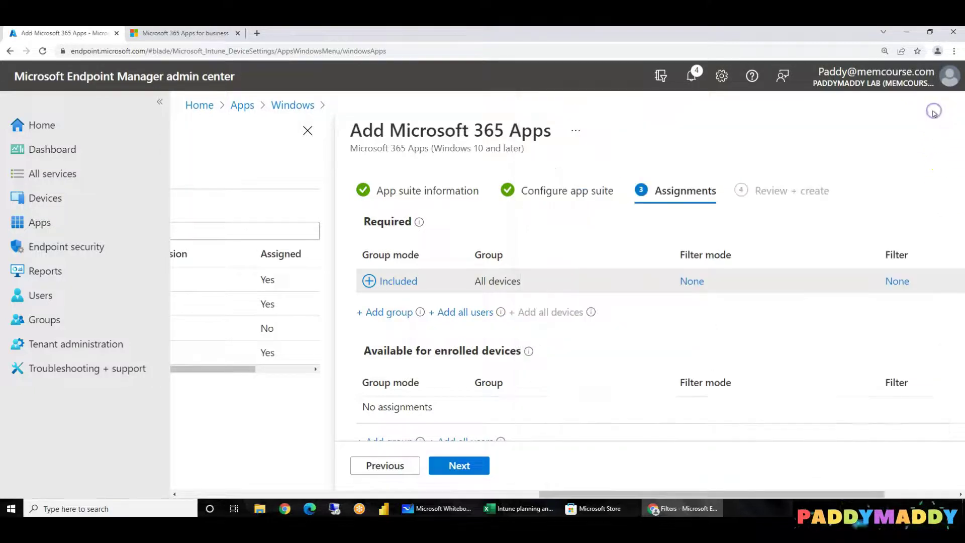
click(459, 465)
click(463, 467)
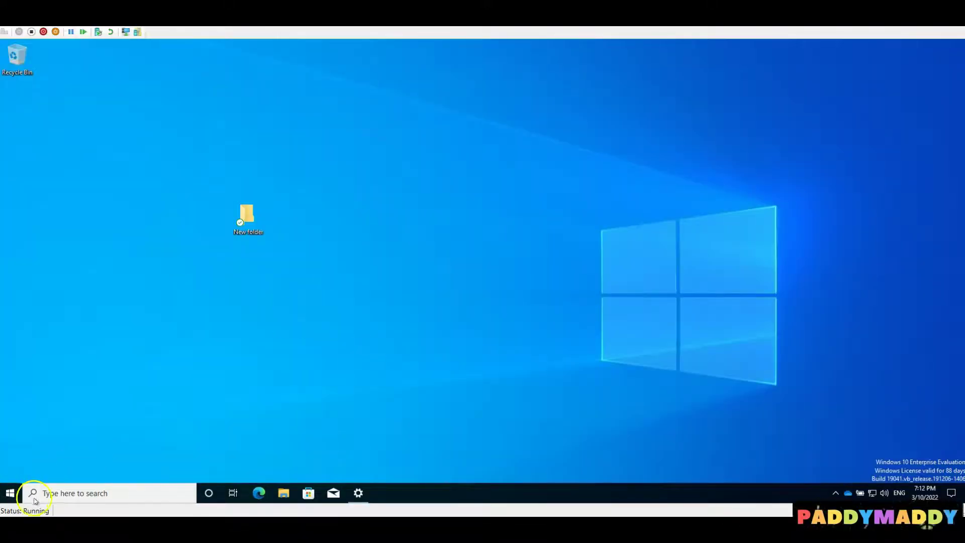
Step: Browse the Start menu's recently added apps for Word, PowerPoint, Outlook and Excel
click(10, 492)
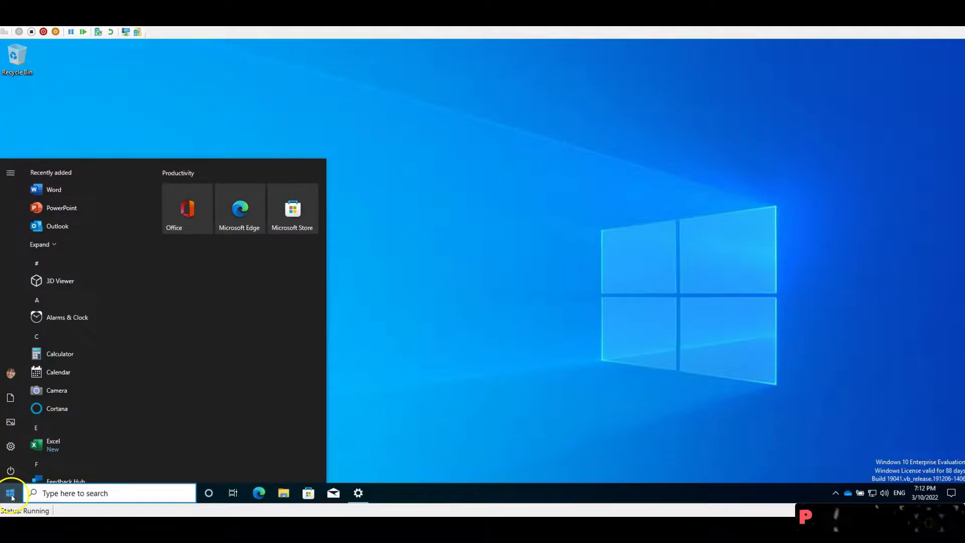
click(50, 244)
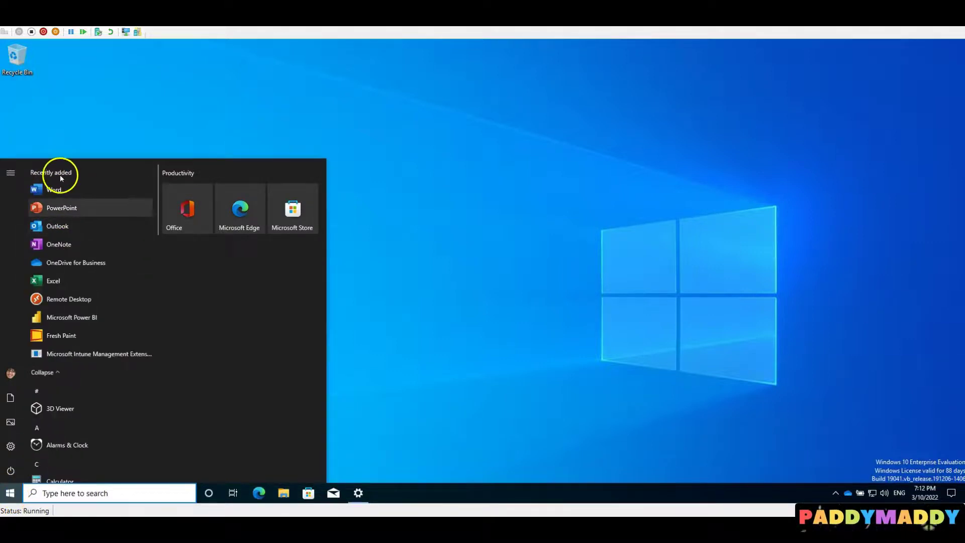
scroll(55, 377, down, 6)
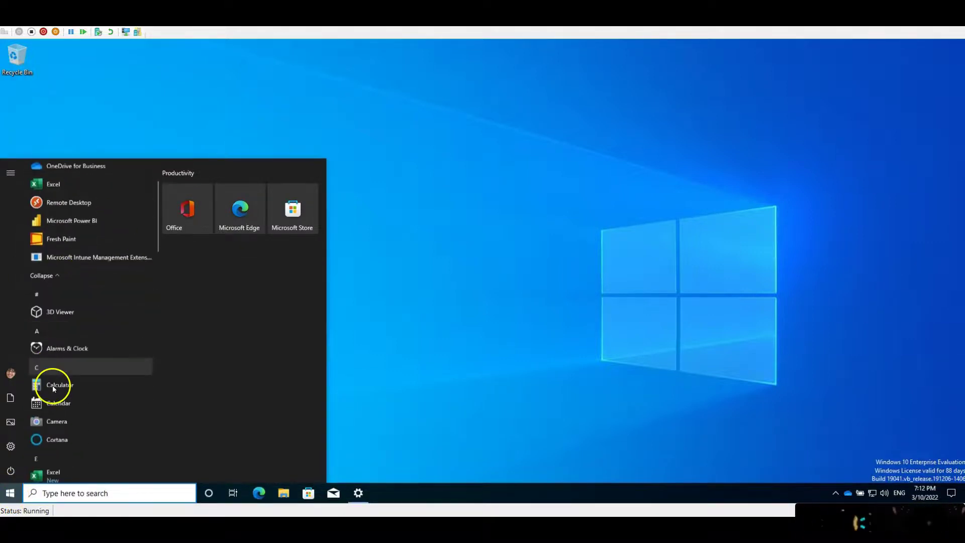
scroll(59, 373, down, 2)
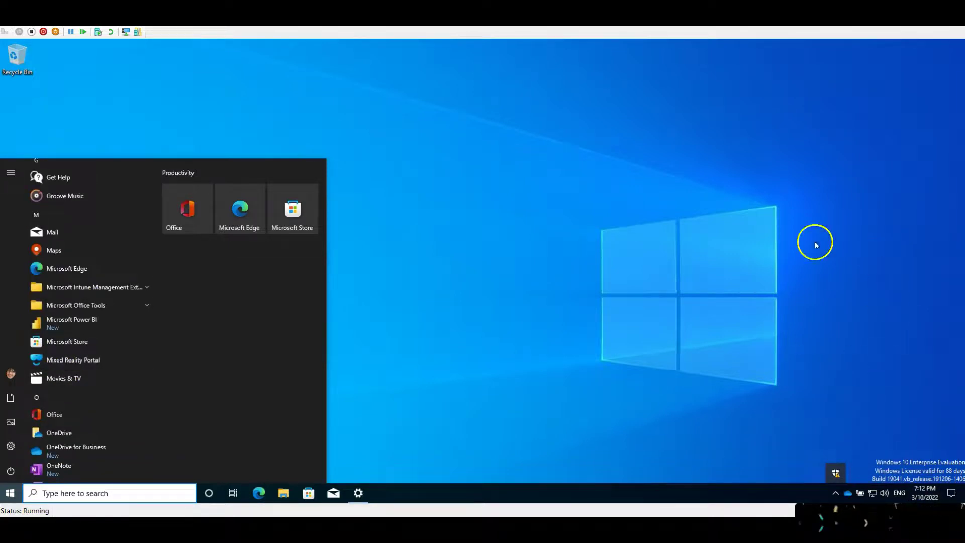
Step: Launch the installed programs list by running appwiz.cpl from the Run box
right_click(11, 497)
click(39, 445)
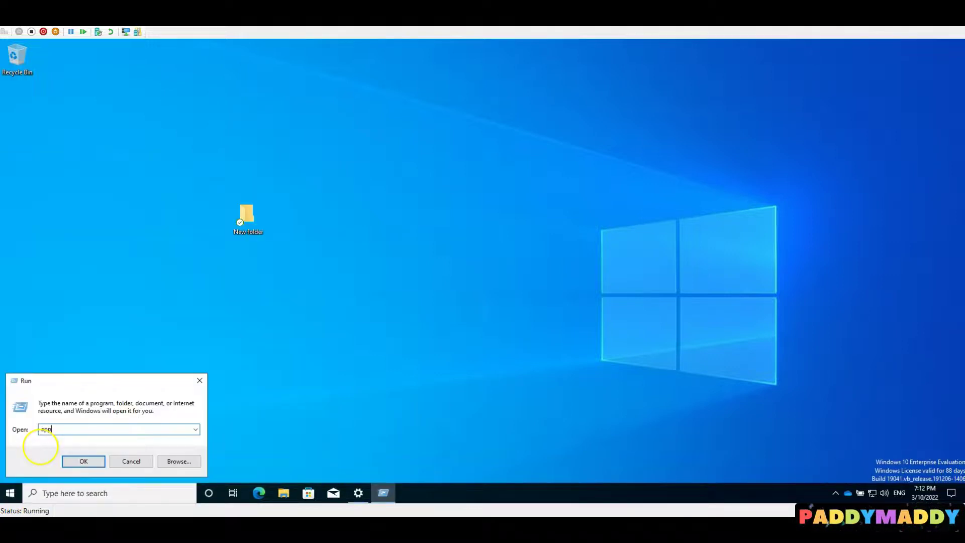
text(appwiz.cpl)
key(Return)
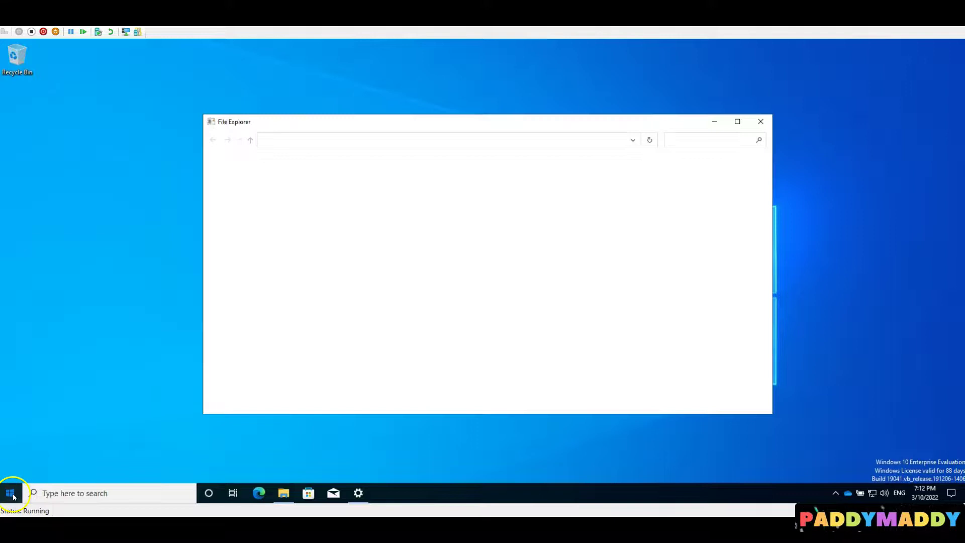
click(10, 492)
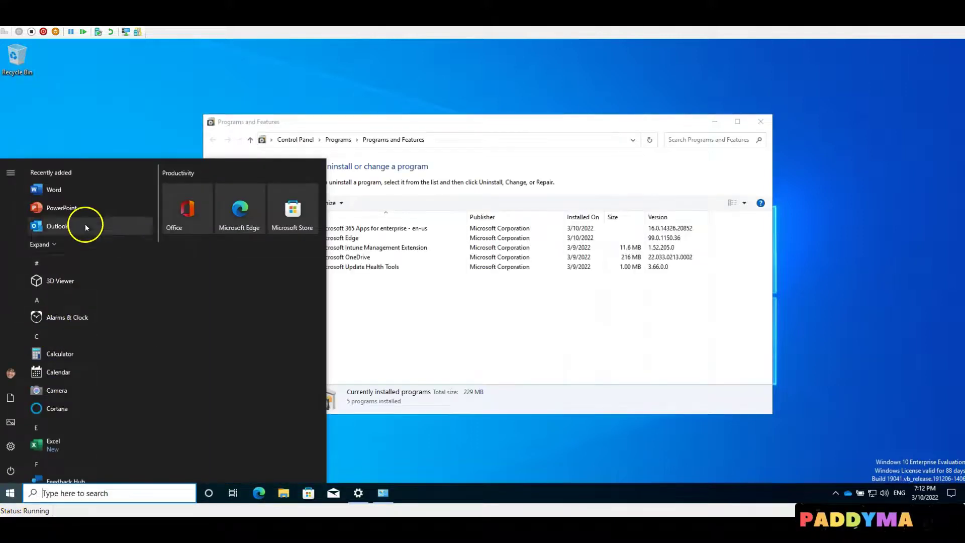
click(57, 245)
scroll(98, 390, down, 6)
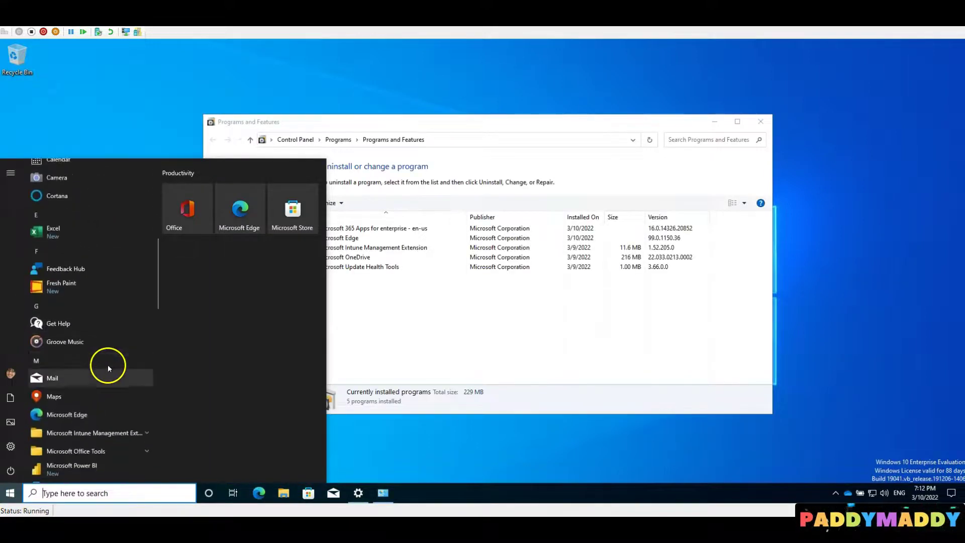
click(113, 257)
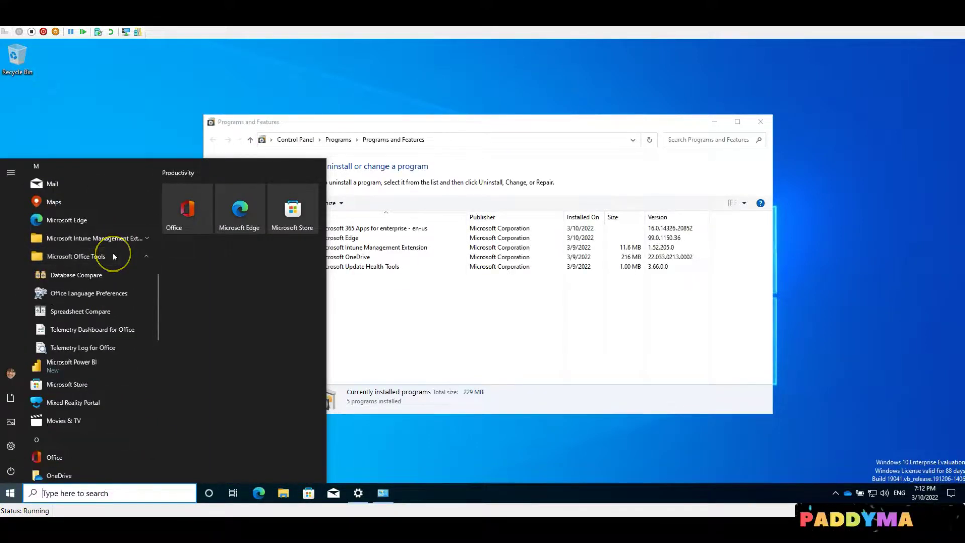
scroll(124, 321, down, 3)
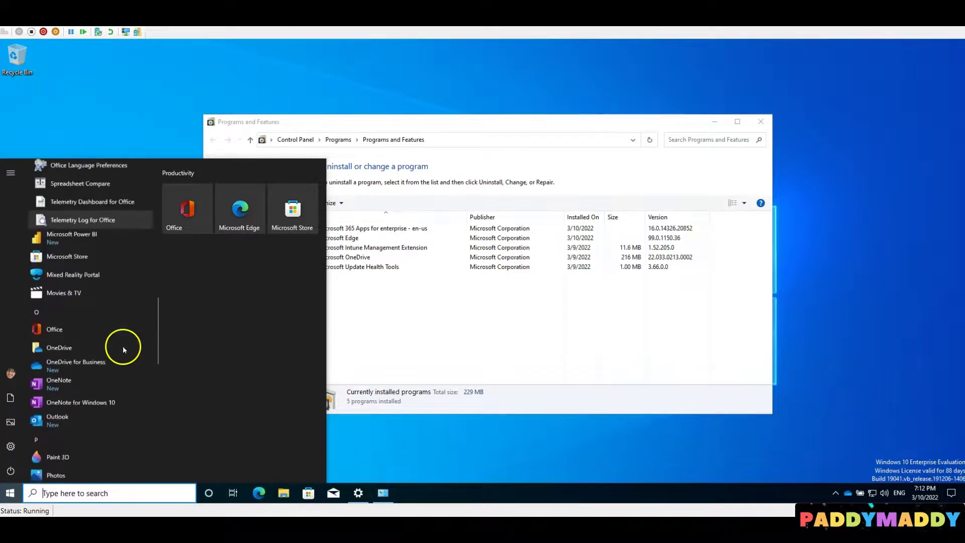
scroll(125, 331, down, 10)
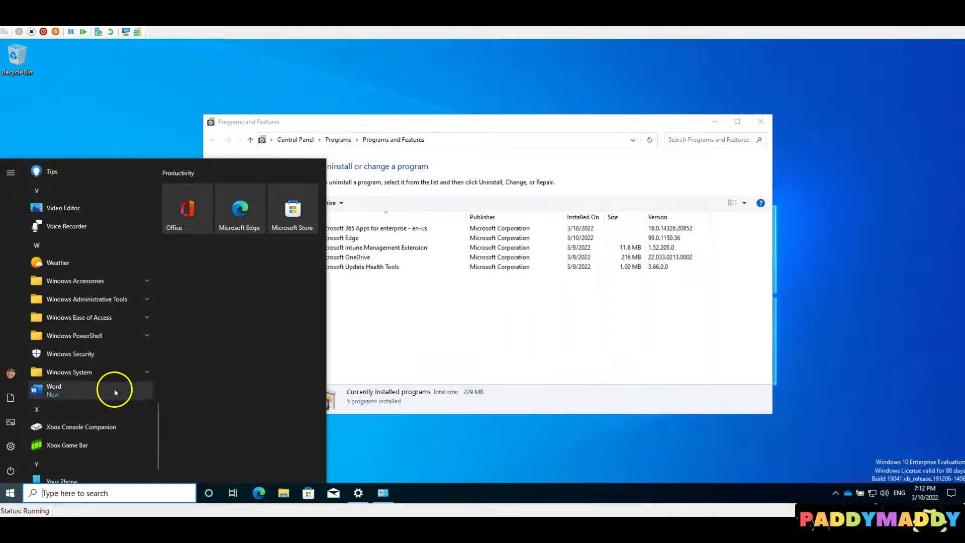
scroll(119, 364, down, 2)
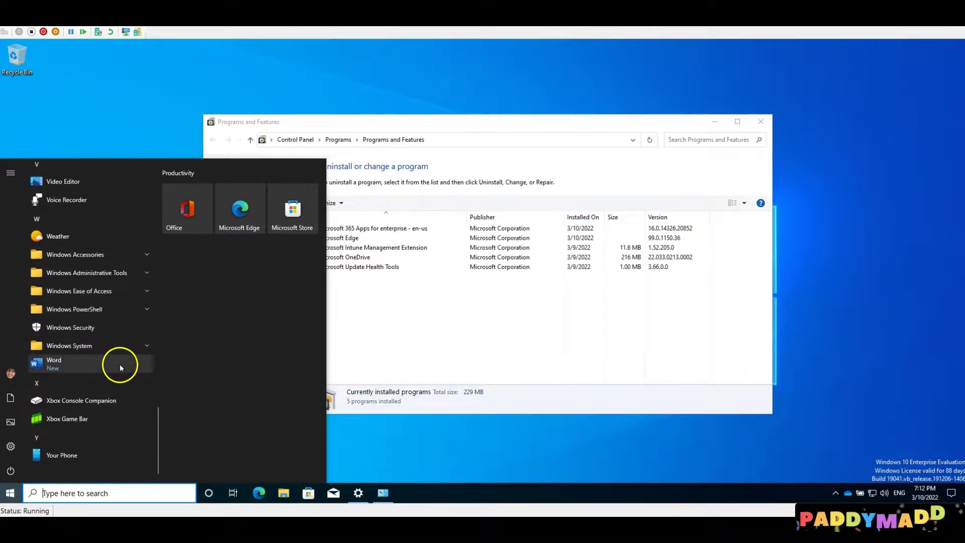
scroll(115, 357, up, 10)
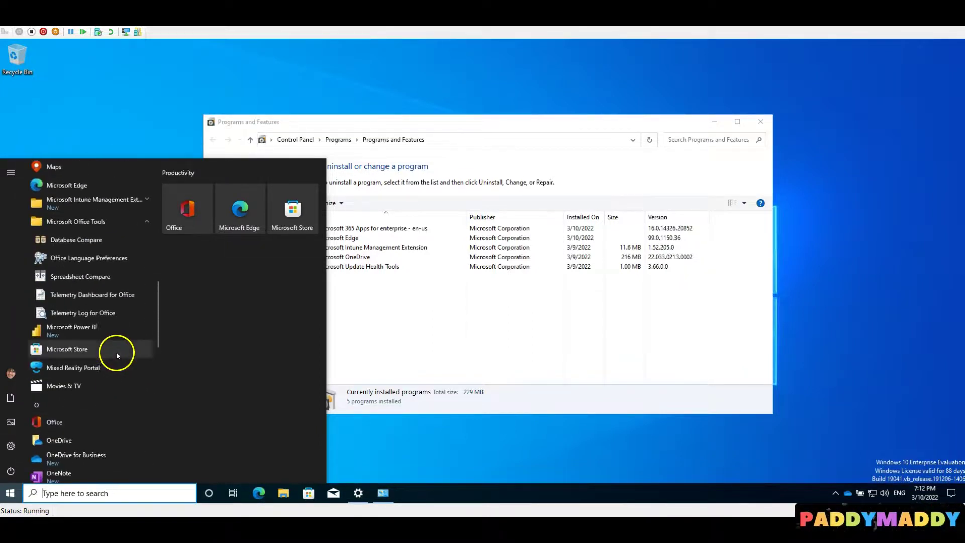
scroll(106, 303, up, 10)
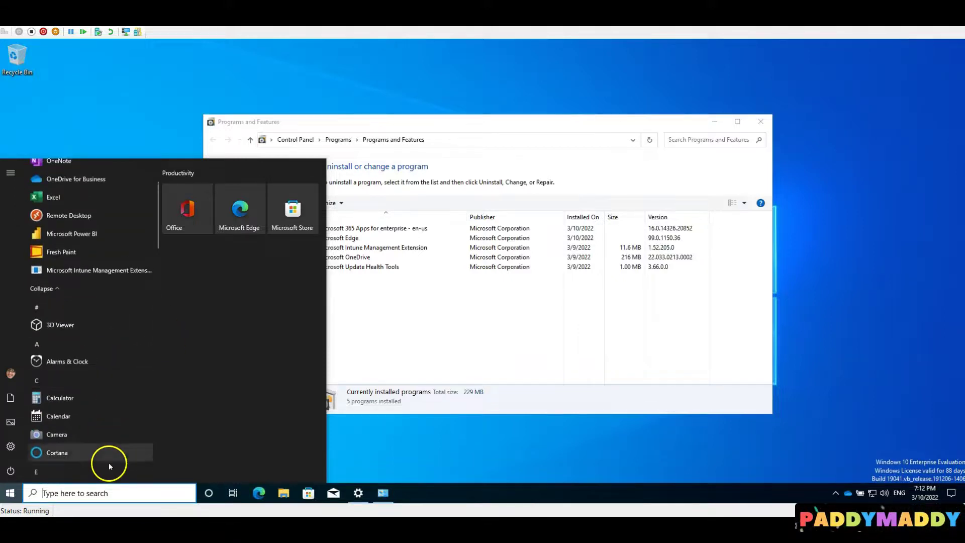
text(a)
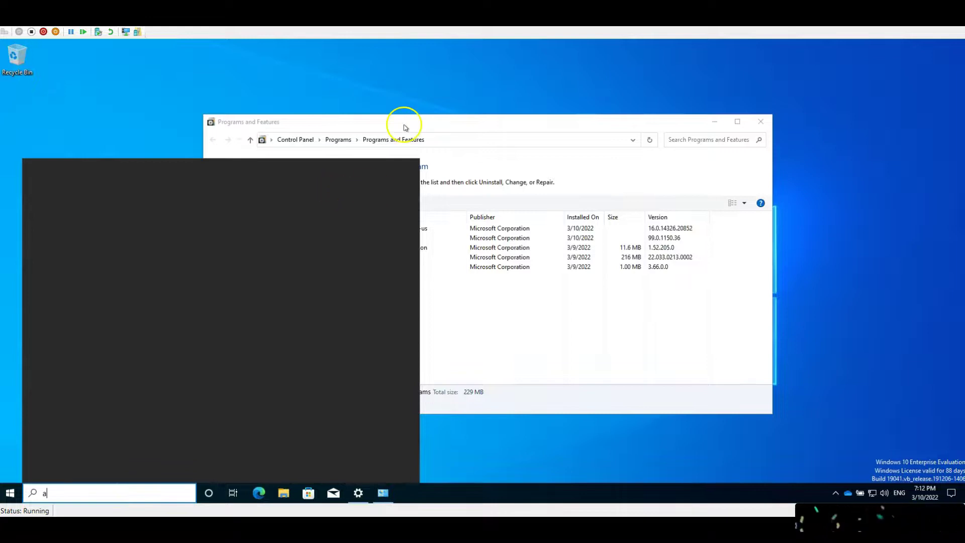
key(Escape)
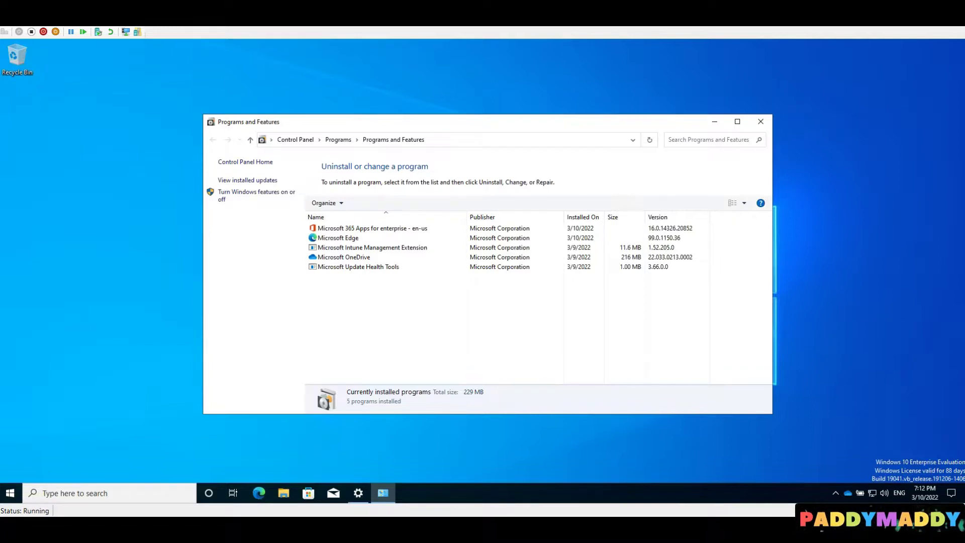
click(377, 228)
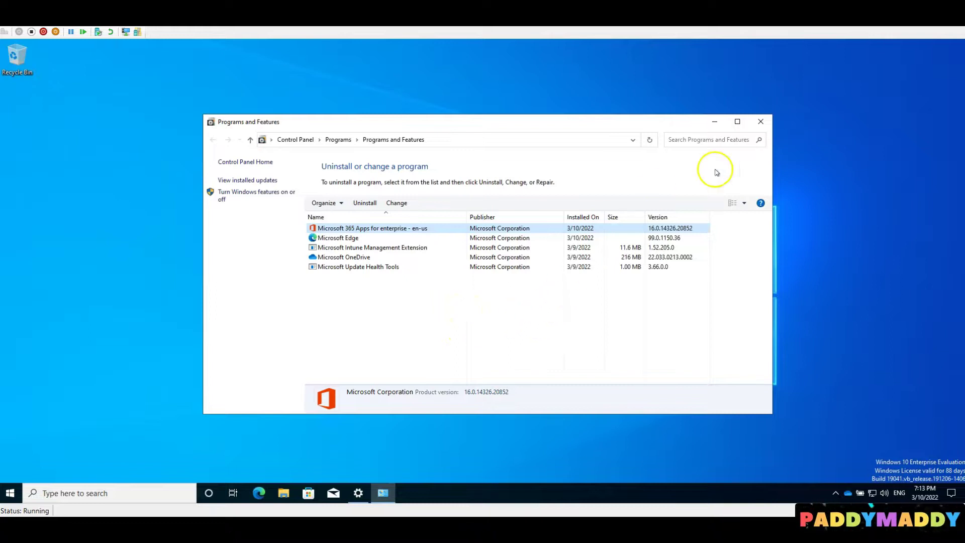
click(760, 119)
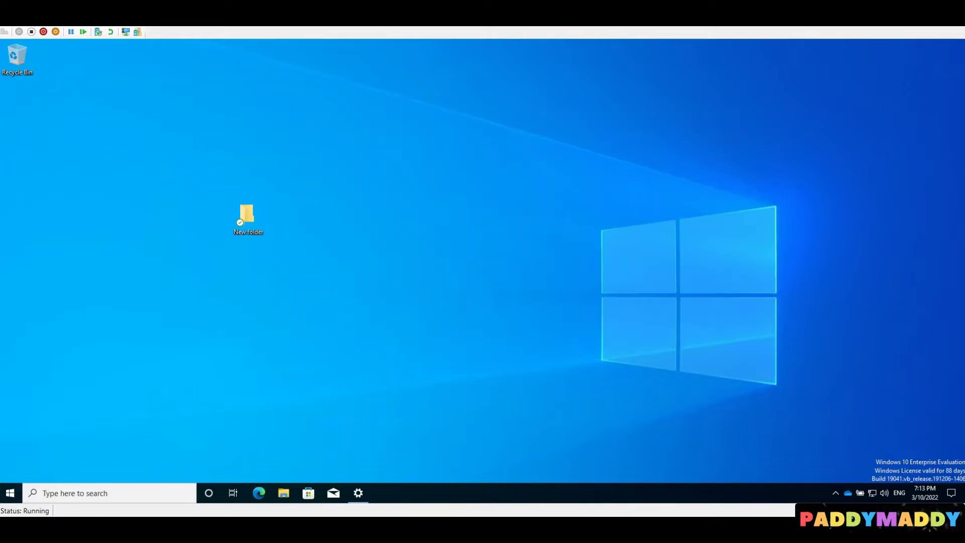